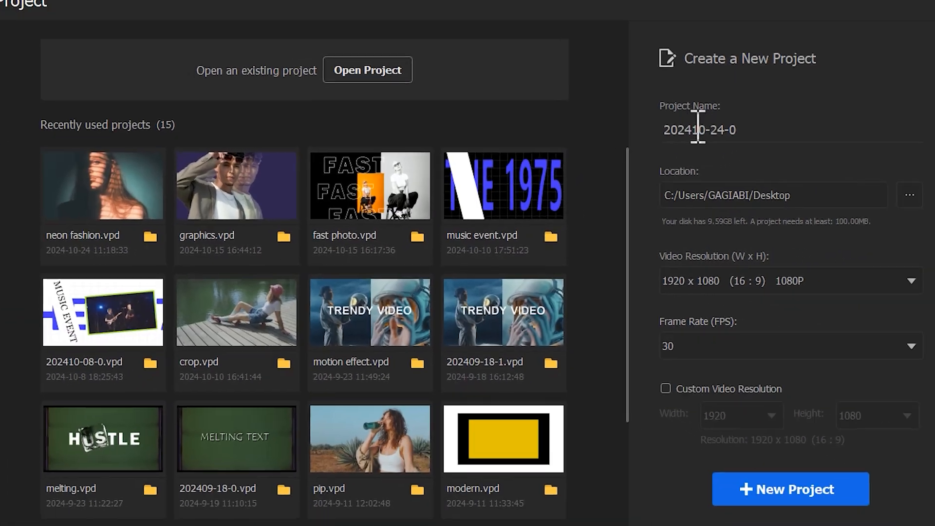
- Create a new 1920 x 1080, 30 fps project named "liquid transition"
{"action": "triple_click", "coordinate": [681, 139]}
{"action": "type", "text": "liquid transition"}
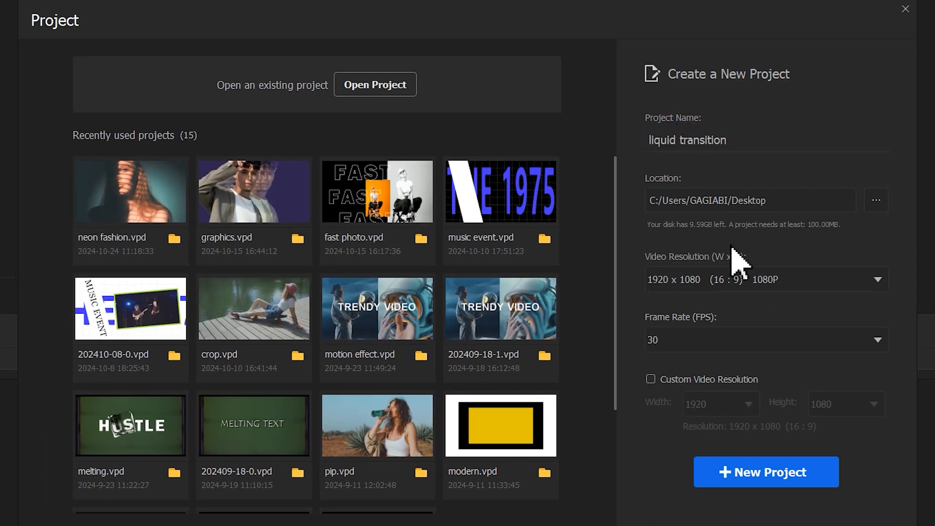
{"action": "left_click", "coordinate": [780, 475]}
{"action": "left_click", "coordinate": [150, 225]}
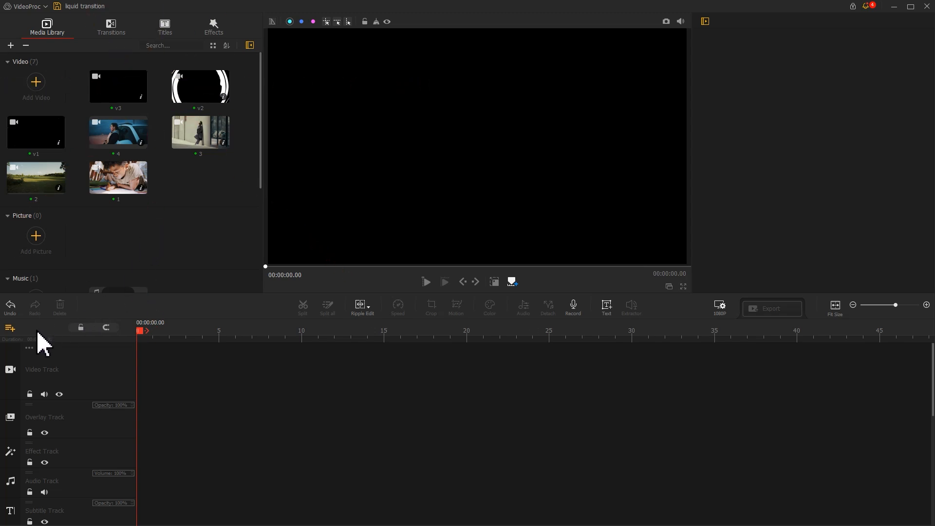
- Add four extra overlay tracks to the timeline, up to Overlay Track4
{"action": "left_click", "coordinate": [10, 328]}
{"action": "left_click", "coordinate": [21, 334]}
{"action": "left_click", "coordinate": [10, 328]}
{"action": "left_click", "coordinate": [21, 334]}
{"action": "left_click", "coordinate": [9, 328]}
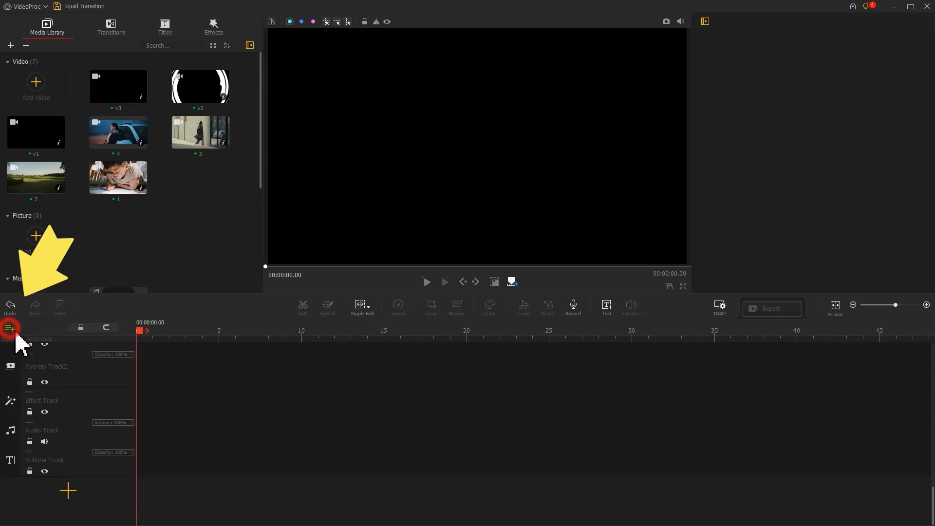
{"action": "left_click", "coordinate": [21, 334]}
{"action": "left_click", "coordinate": [10, 328]}
{"action": "left_click", "coordinate": [21, 335]}
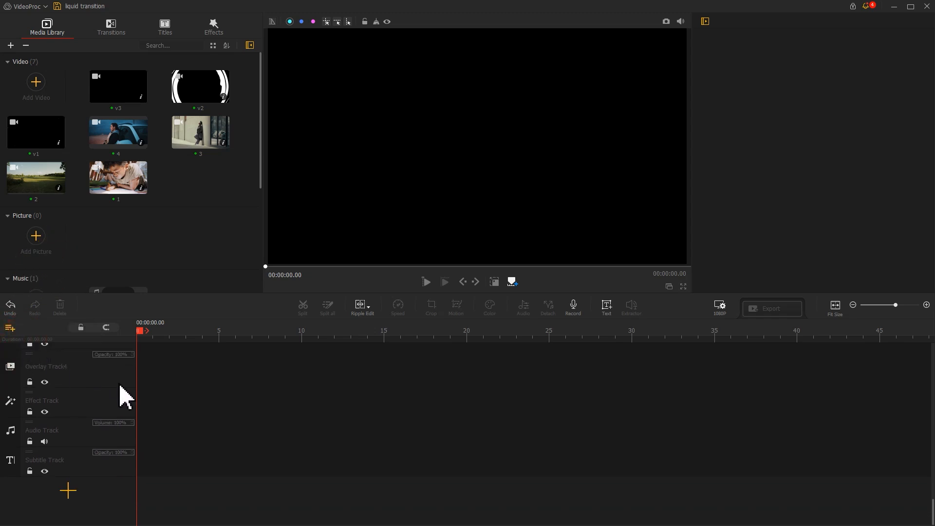
- Place video clips 1 and 2 one after the other on the Video Track, starting at 0 seconds
{"action": "scroll", "coordinate": [124, 397], "scroll_direction": "up", "scroll_amount": 5}
{"action": "left_click_drag", "start_coordinate": [117, 184], "coordinate": [156, 375]}
{"action": "left_click_drag", "start_coordinate": [36, 178], "coordinate": [302, 375]}
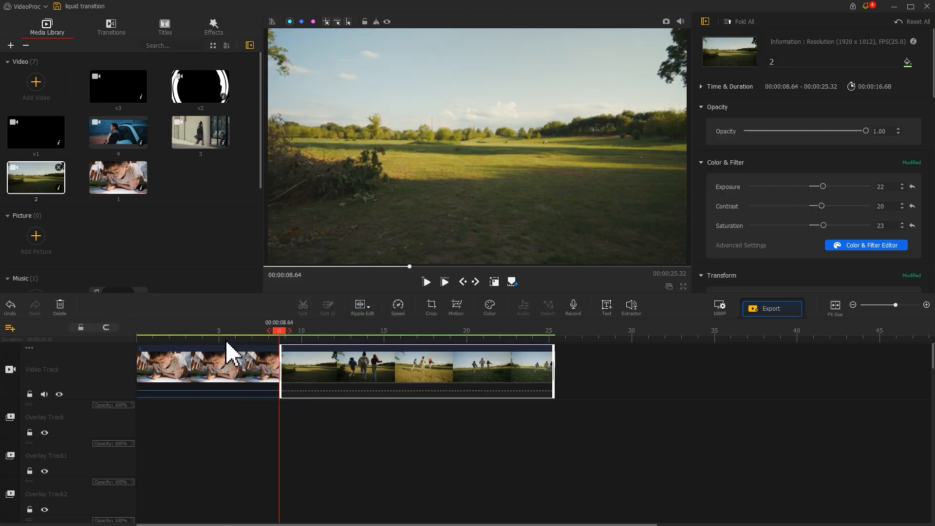
- Split clip 1 at the 2-second mark and delete the part after it
{"action": "scroll", "coordinate": [233, 339], "scroll_direction": "up", "scroll_amount": 3}
{"action": "left_click_drag", "start_coordinate": [227, 331], "coordinate": [397, 337]}
{"action": "left_click", "coordinate": [223, 358]}
{"action": "left_click", "coordinate": [305, 309]}
{"action": "left_click", "coordinate": [253, 372]}
{"action": "key", "text": "Delete"}
- Split off the opening portion of clip 2 and delete it, so the clip starts at 2 seconds
{"action": "left_click", "coordinate": [327, 360]}
{"action": "left_click", "coordinate": [302, 310]}
{"action": "left_click", "coordinate": [265, 381]}
{"action": "key", "text": "Delete"}
- Split clip 2 at the 6-second mark and delete the remainder
{"action": "left_click", "coordinate": [264, 334]}
{"action": "left_click", "coordinate": [391, 357]}
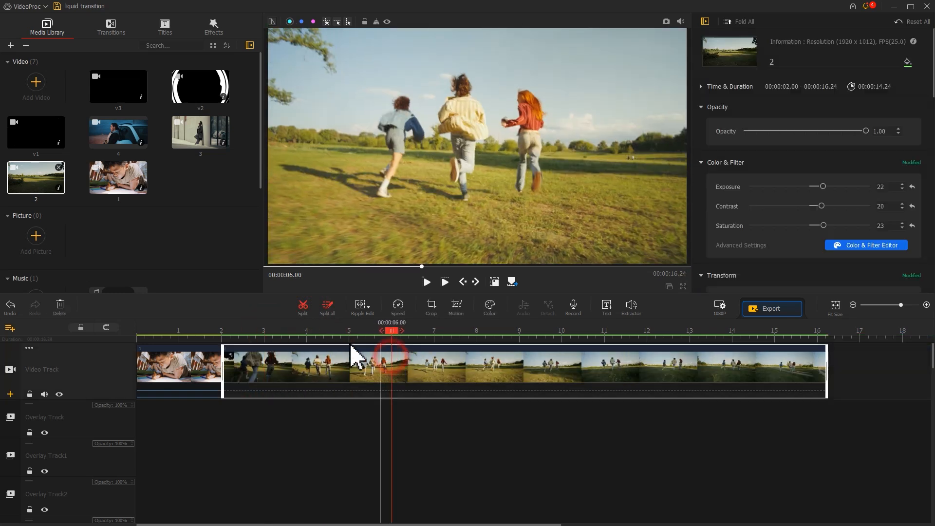
{"action": "key", "text": "ctrl+b"}
{"action": "left_click", "coordinate": [451, 382]}
{"action": "key", "text": "Delete"}
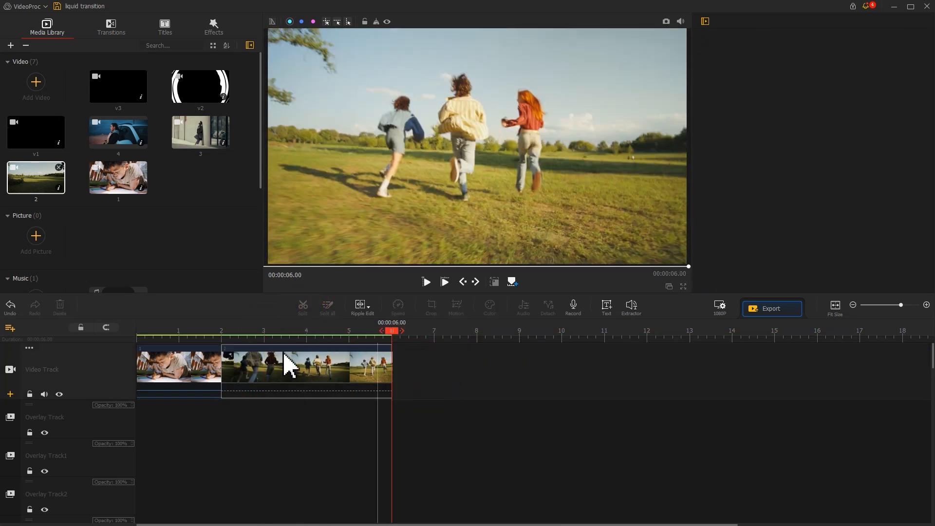
- Place v1 on Overlay Track starting at about 1.33 s and v2 on Overlay Track1 starting at 2 s
{"action": "left_click_drag", "start_coordinate": [33, 142], "coordinate": [203, 432]}
{"action": "left_click_drag", "start_coordinate": [188, 331], "coordinate": [193, 331]}
{"action": "left_click_drag", "start_coordinate": [218, 430], "coordinate": [224, 428]}
{"action": "left_click_drag", "start_coordinate": [205, 110], "coordinate": [232, 462]}
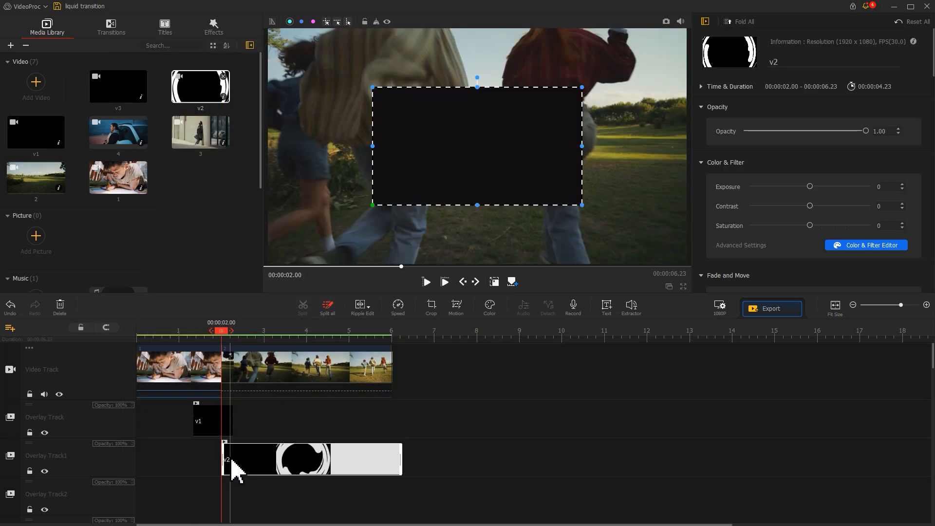
- Fit the v1 overlay to the screen height
{"action": "left_click", "coordinate": [205, 422]}
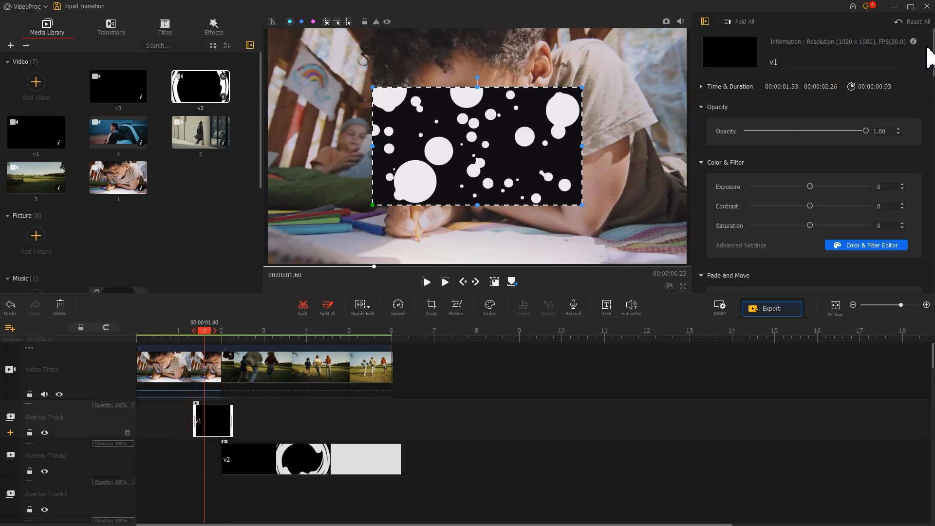
{"action": "scroll", "coordinate": [925, 129], "scroll_direction": "down", "scroll_amount": 5}
{"action": "left_click", "coordinate": [864, 227]}
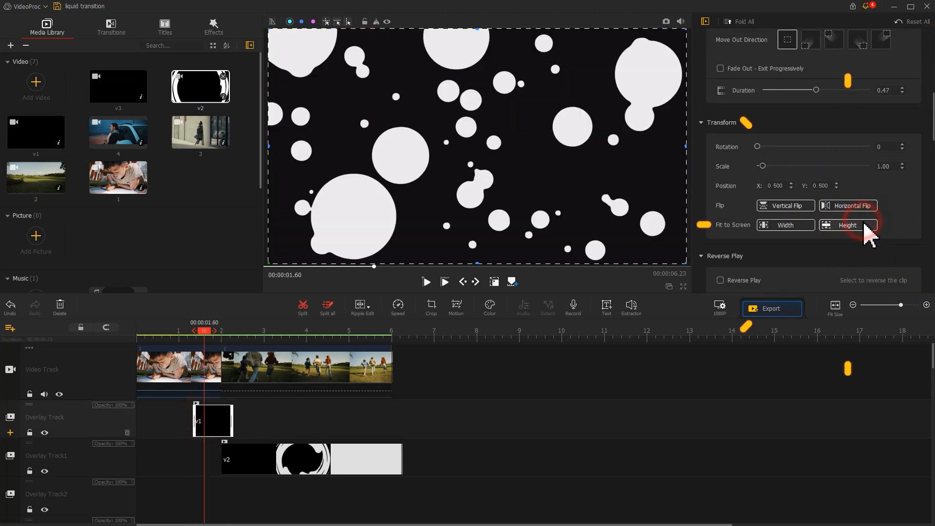
- Set v1's blend mode to Screen and enable its progressive fade-out with a duration of 0.40
{"action": "left_click_drag", "start_coordinate": [929, 125], "coordinate": [908, 290]}
{"action": "left_click_drag", "start_coordinate": [911, 165], "coordinate": [913, 198]}
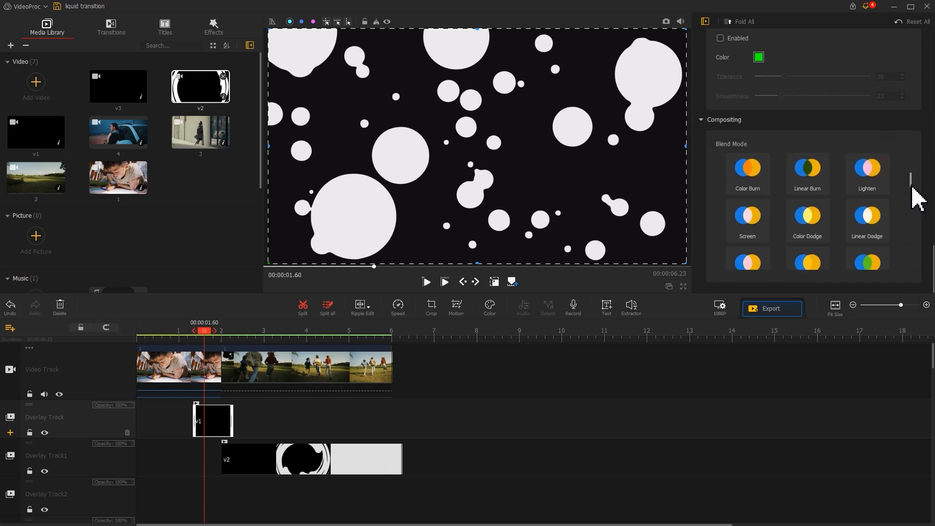
{"action": "left_click", "coordinate": [749, 216]}
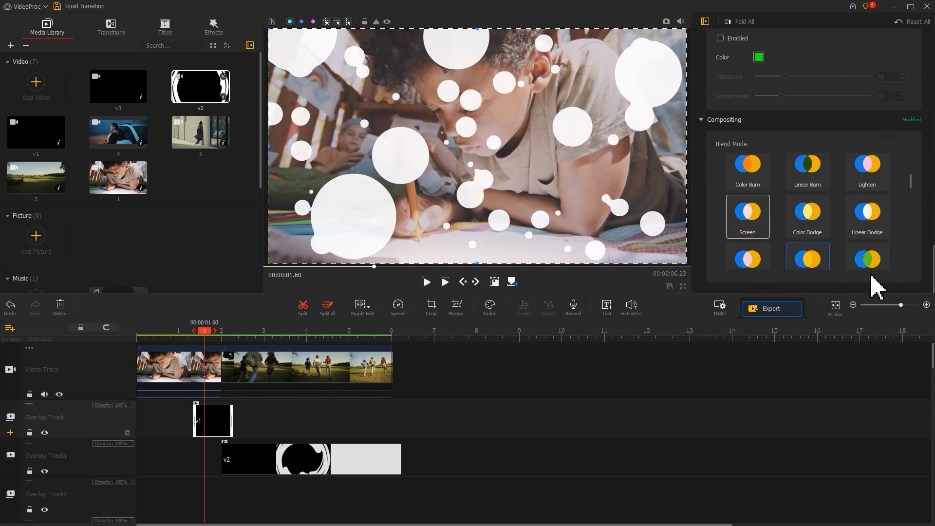
{"action": "left_click_drag", "start_coordinate": [928, 270], "coordinate": [925, 125]}
{"action": "left_click", "coordinate": [809, 69]}
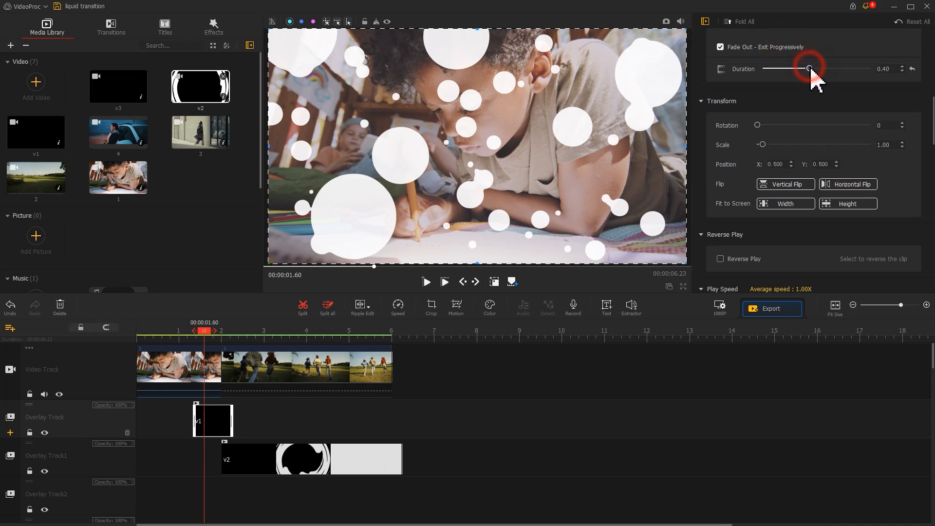
- Fit the v2 overlay to the screen height and set its blend mode to Screen
{"action": "left_click", "coordinate": [390, 450]}
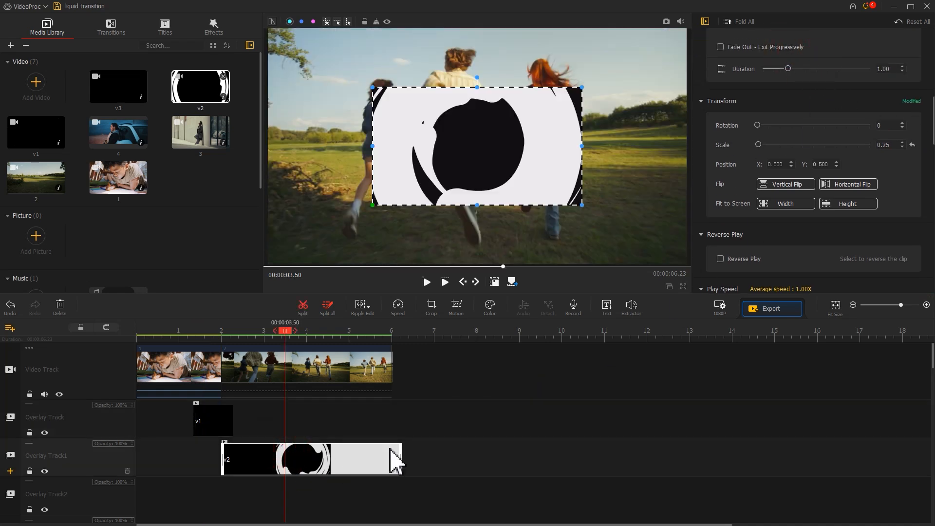
{"action": "left_click", "coordinate": [848, 204]}
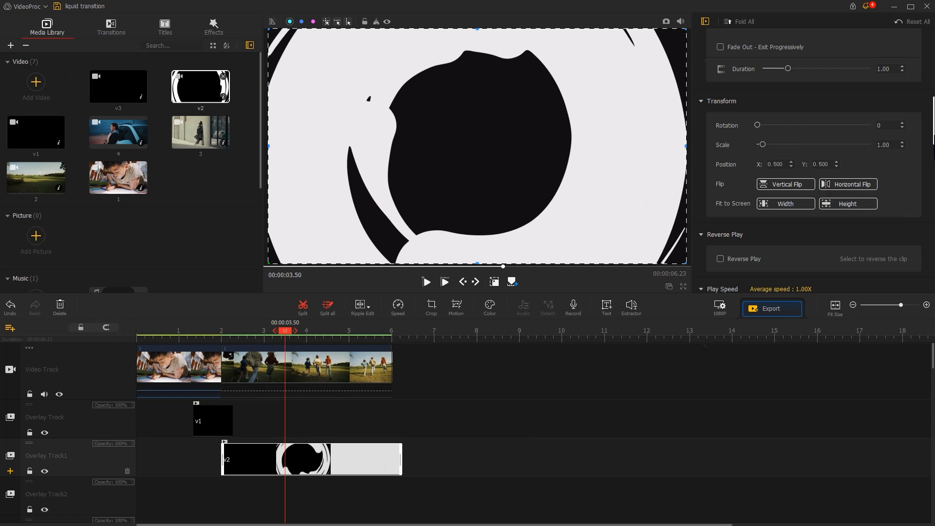
{"action": "scroll", "coordinate": [901, 250], "scroll_direction": "down", "scroll_amount": 10}
{"action": "left_click", "coordinate": [747, 250]}
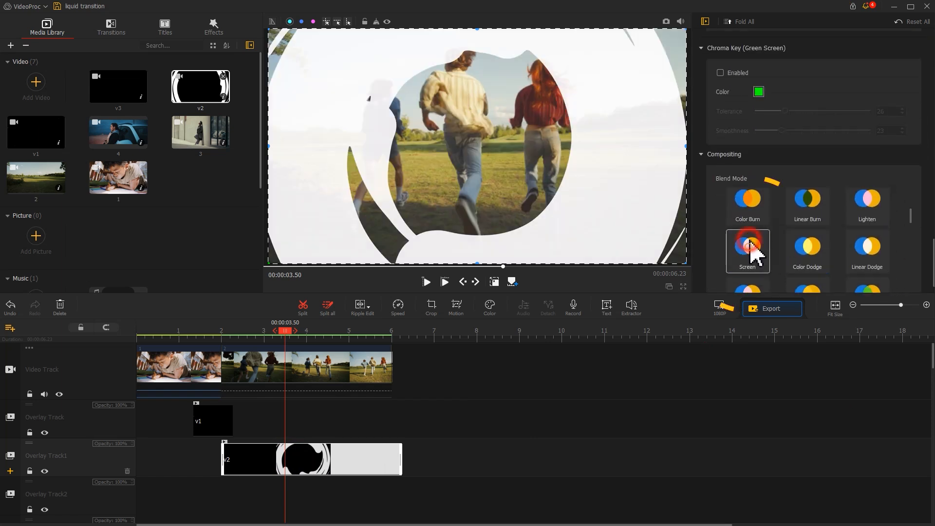
- Place clip 3 on Overlay Track2 starting at about 4.19 s, split it at 8.50 s and delete the rest
{"action": "left_click_drag", "start_coordinate": [212, 147], "coordinate": [343, 510]}
{"action": "left_click", "coordinate": [497, 333]}
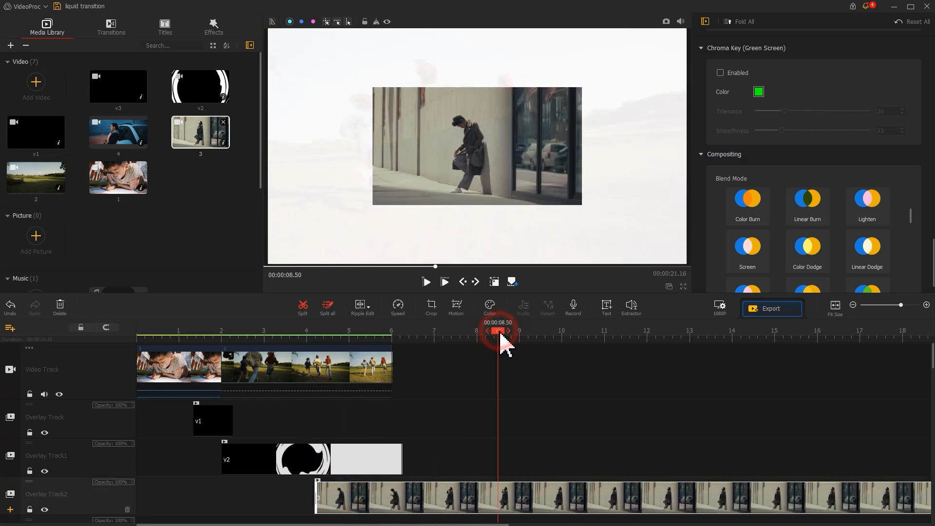
{"action": "left_click", "coordinate": [303, 305]}
{"action": "left_click", "coordinate": [523, 504]}
{"action": "key", "text": "Delete"}
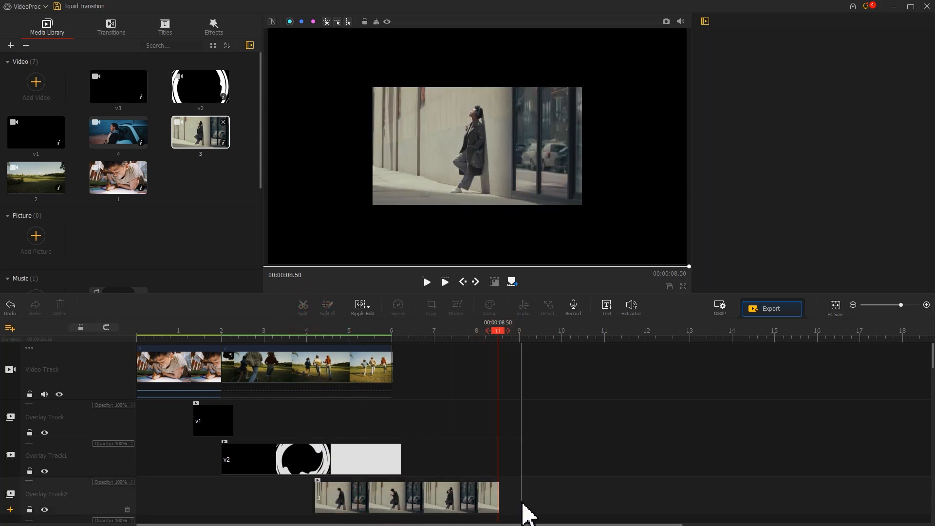
- Fit clip 3 on Overlay Track2 to the screen height
{"action": "left_click_drag", "start_coordinate": [933, 271], "coordinate": [933, 140]}
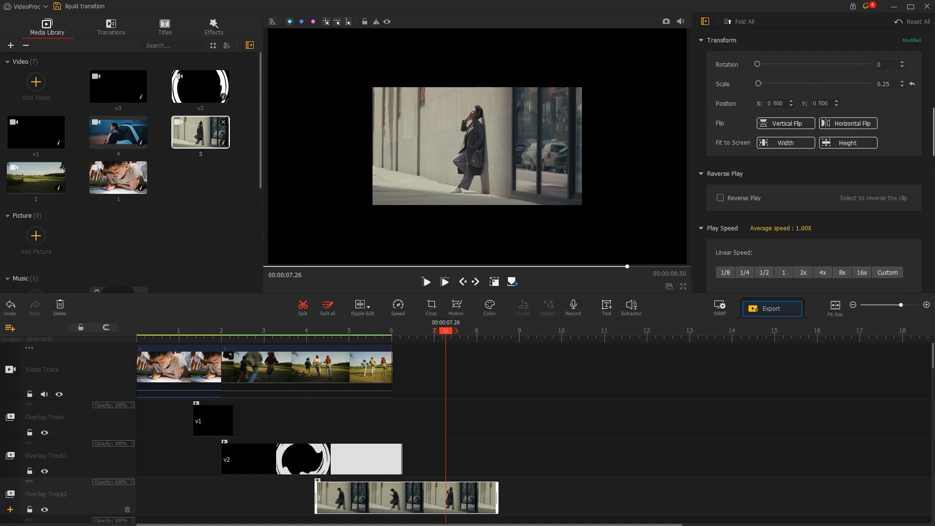
{"action": "left_click", "coordinate": [860, 146]}
- Place clip 4 on Overlay Track3 overlapping the end of clip 3, split it at 13.73 s and delete the rest
{"action": "left_click_drag", "start_coordinate": [124, 149], "coordinate": [560, 480]}
{"action": "left_click", "coordinate": [723, 334]}
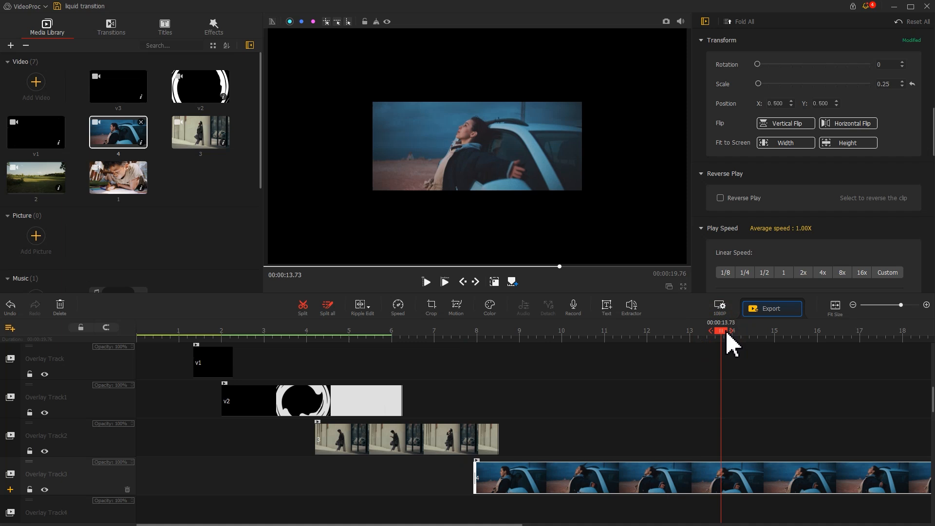
{"action": "left_click", "coordinate": [303, 306]}
{"action": "left_click", "coordinate": [734, 482]}
{"action": "key", "text": "Delete"}
- Fit clip 4 on Overlay Track3 to the screen height
{"action": "left_click", "coordinate": [705, 487]}
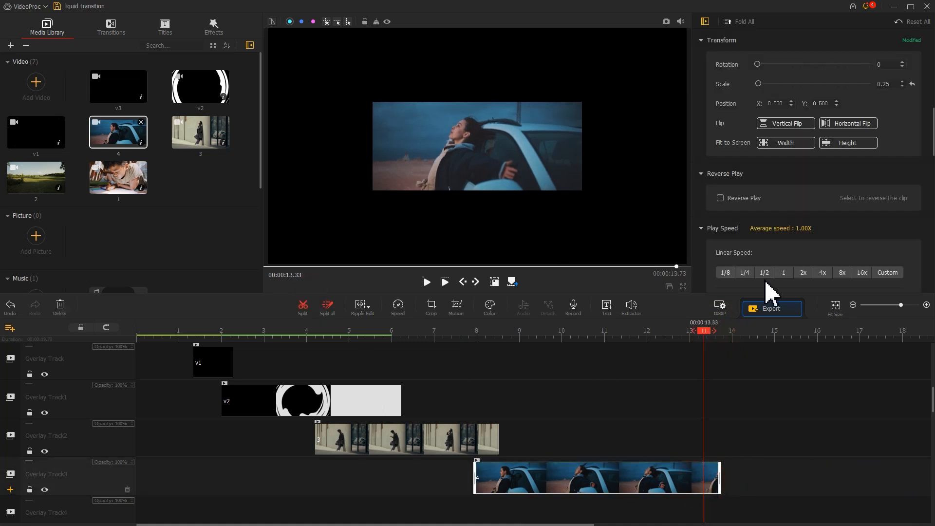
{"action": "left_click", "coordinate": [843, 143]}
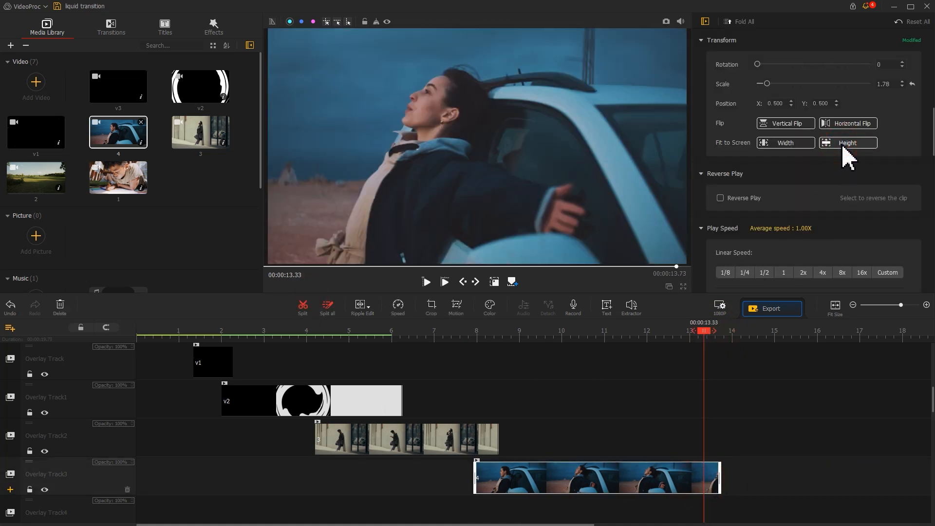
- Place v3 on Overlay Track4 starting at 6.90 s and enable its progressive fade-out with a duration of 0.58
{"action": "left_click", "coordinate": [431, 334]}
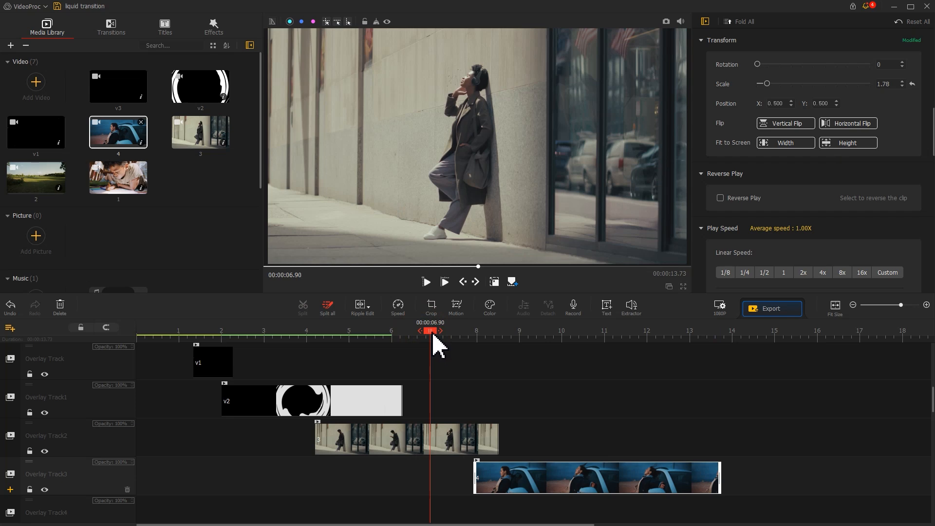
{"action": "left_click_drag", "start_coordinate": [136, 102], "coordinate": [458, 504]}
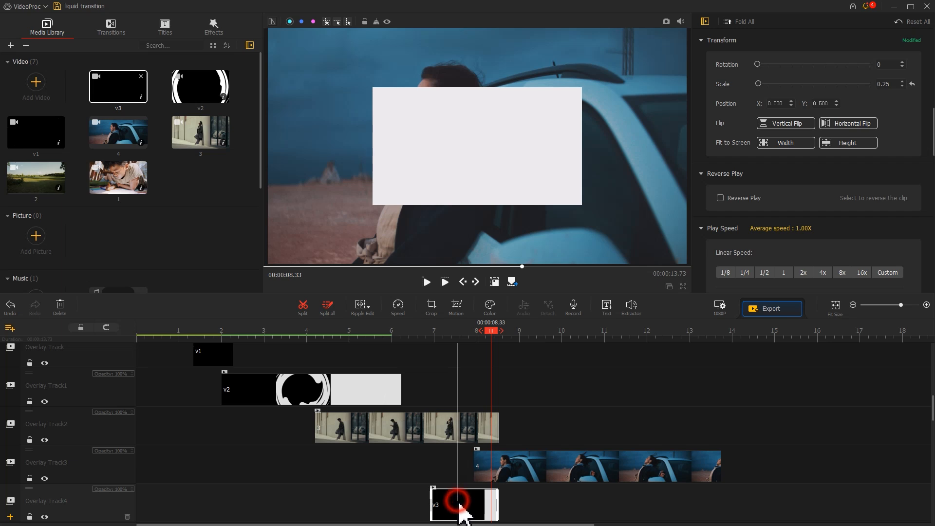
{"action": "left_click", "coordinate": [458, 503]}
{"action": "scroll", "coordinate": [928, 105], "scroll_direction": "up", "scroll_amount": 5}
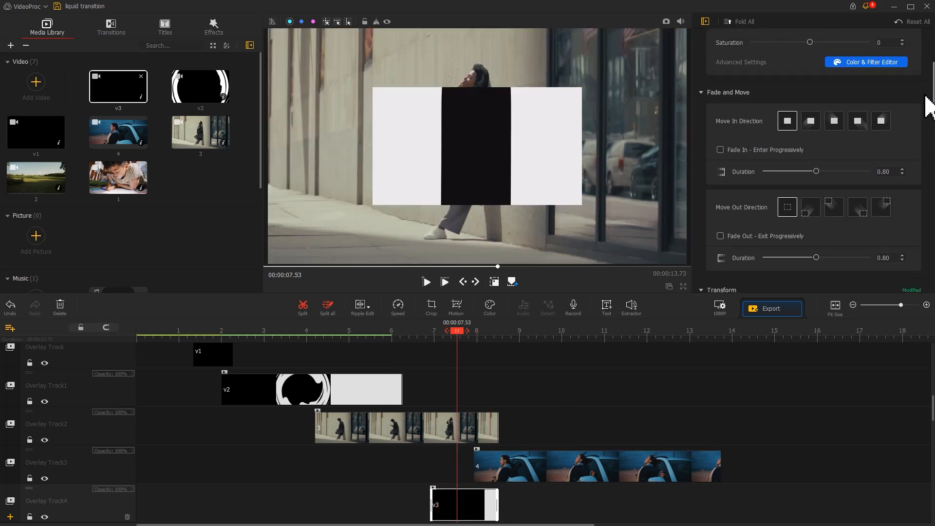
{"action": "left_click", "coordinate": [796, 236]}
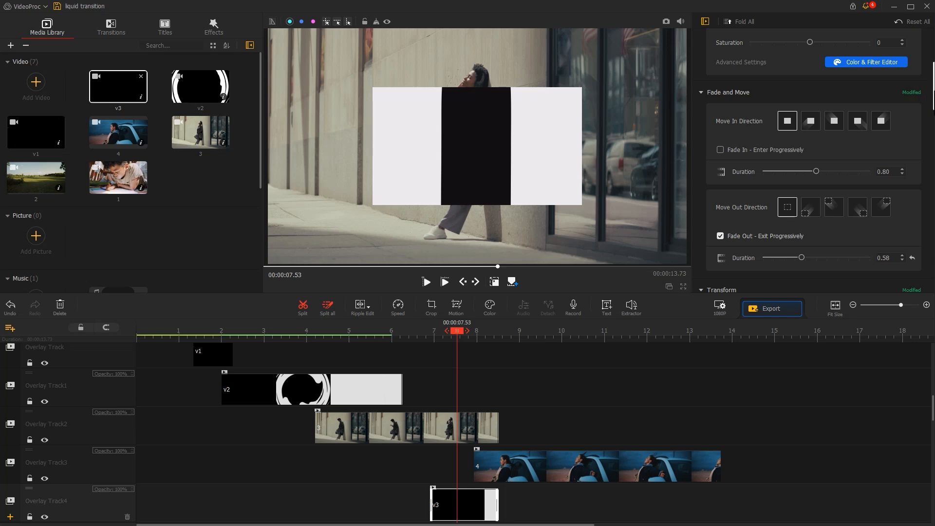
- Fit the v3 overlay to the screen height and set its blend mode to Screen
{"action": "scroll", "coordinate": [814, 170], "scroll_direction": "down", "scroll_amount": 5}
{"action": "left_click", "coordinate": [870, 125]}
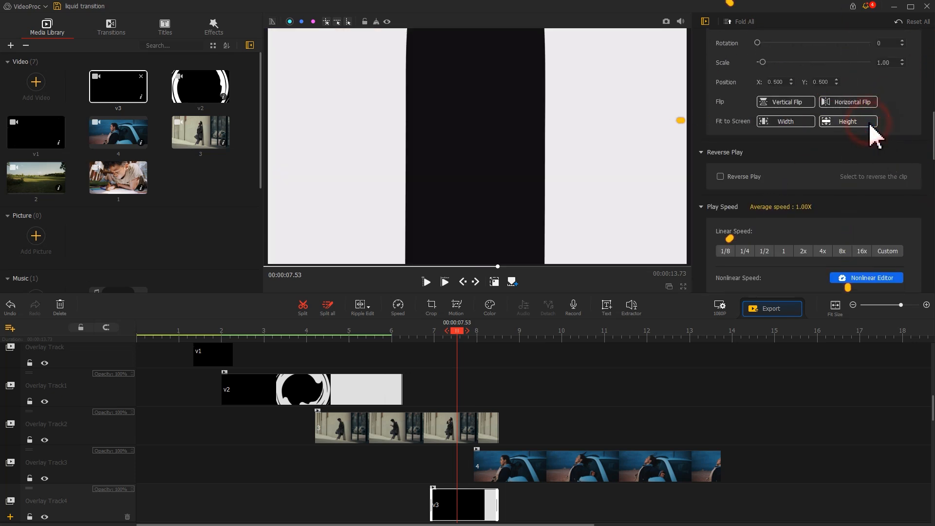
{"action": "left_click_drag", "start_coordinate": [933, 136], "coordinate": [914, 282]}
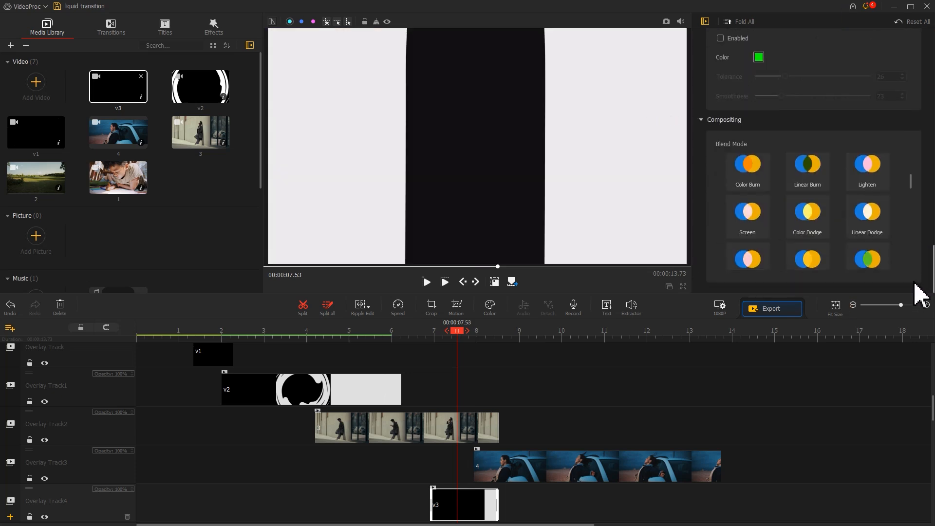
{"action": "left_click", "coordinate": [761, 232]}
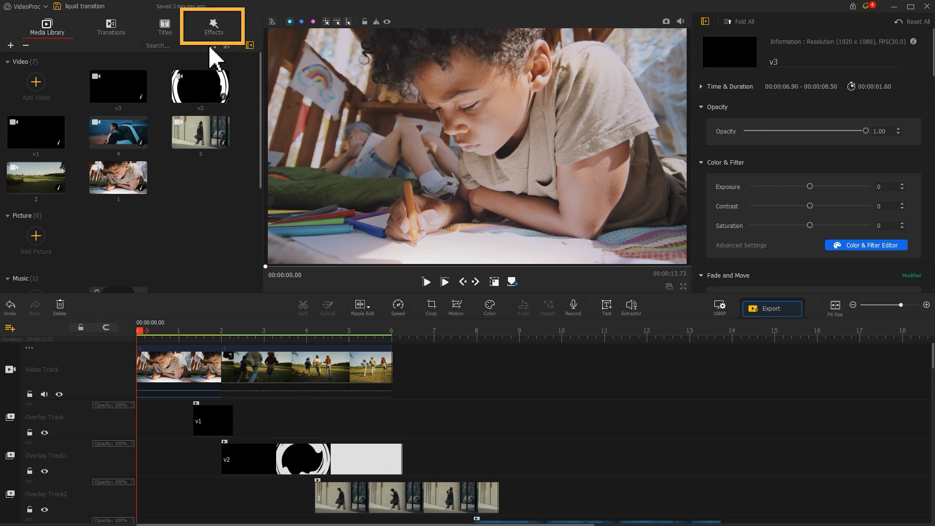
- Add the Circular Mask effect at the start of the Effect Track and shorten it to 0.76 s
{"action": "left_click", "coordinate": [213, 27]}
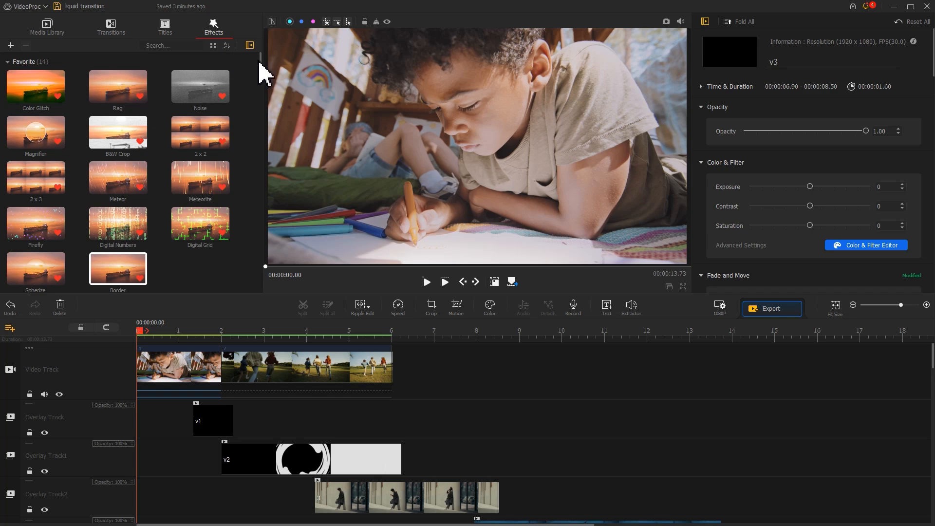
{"action": "left_click_drag", "start_coordinate": [261, 61], "coordinate": [257, 115]}
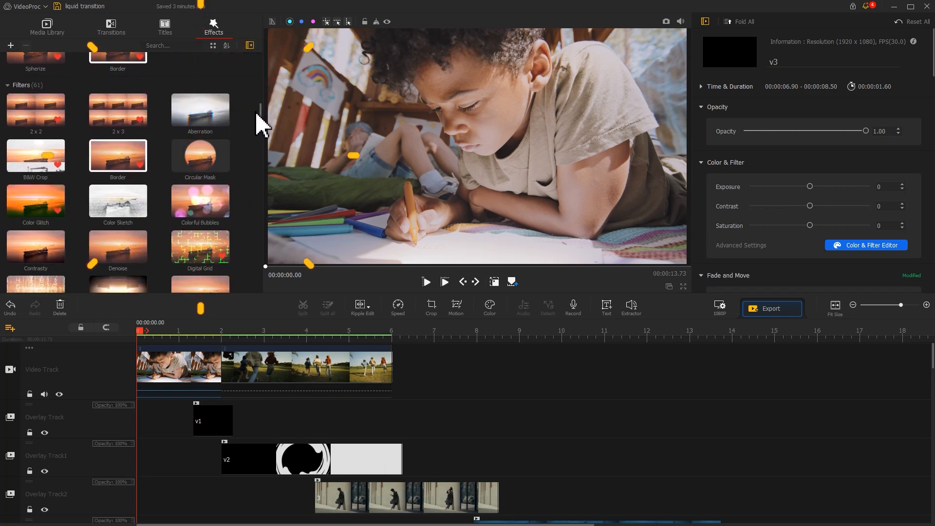
{"action": "left_click_drag", "start_coordinate": [205, 173], "coordinate": [119, 472]}
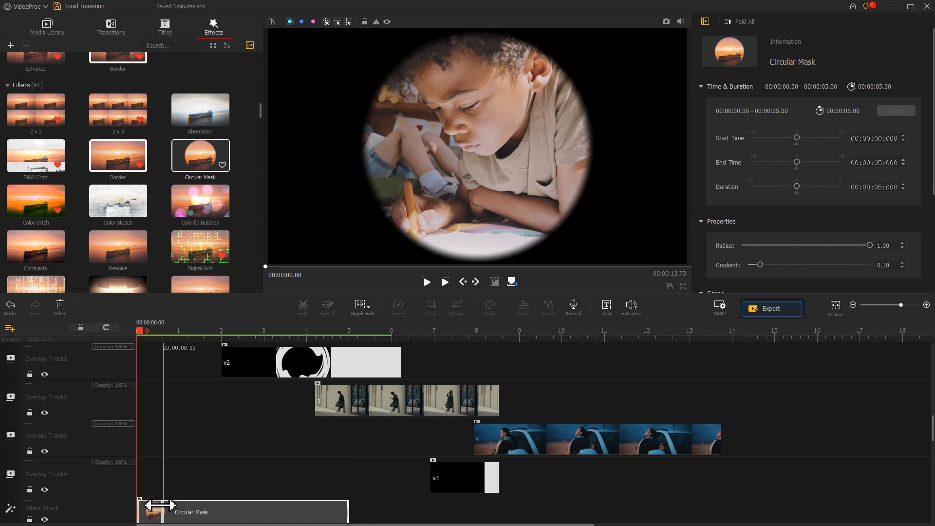
{"action": "left_click_drag", "start_coordinate": [152, 507], "coordinate": [168, 506]}
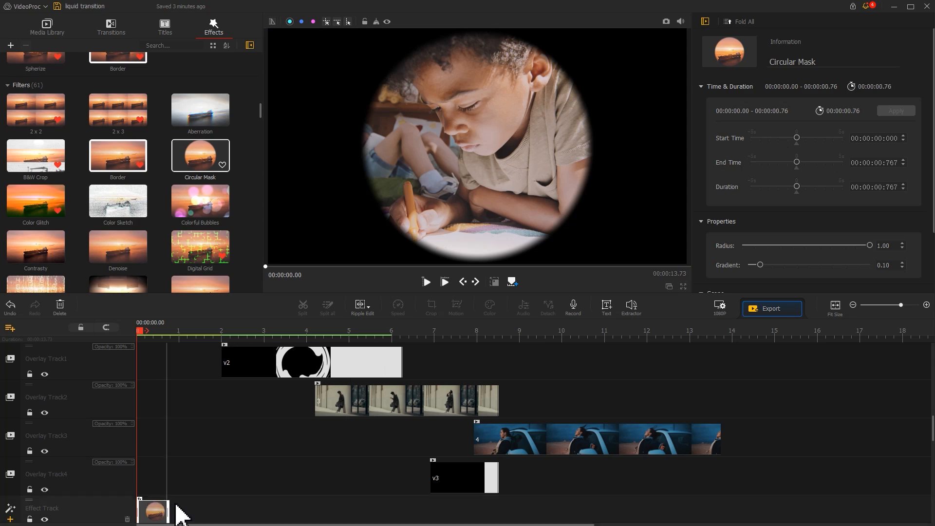
- Split clip 3 on Overlay Track2 at 4.40 s
{"action": "left_click", "coordinate": [320, 411]}
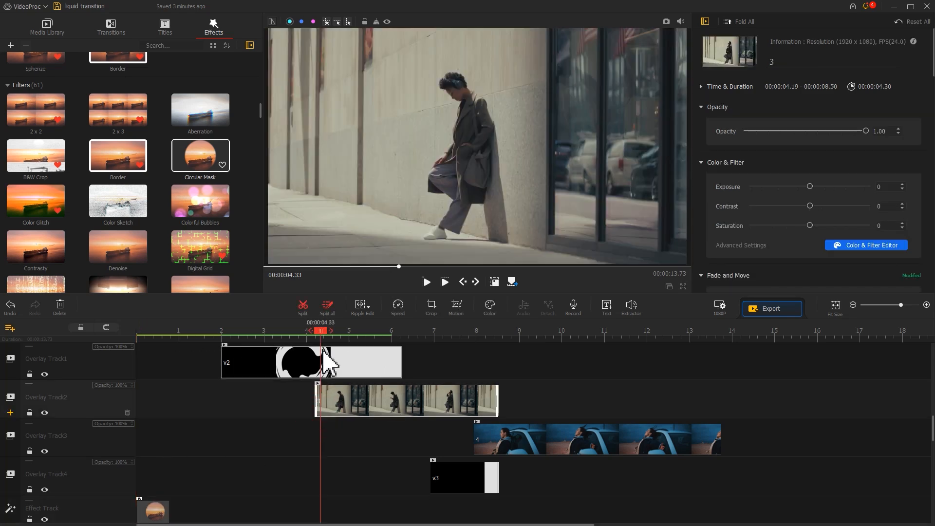
{"action": "left_click", "coordinate": [324, 332]}
{"action": "left_click", "coordinate": [303, 307]}
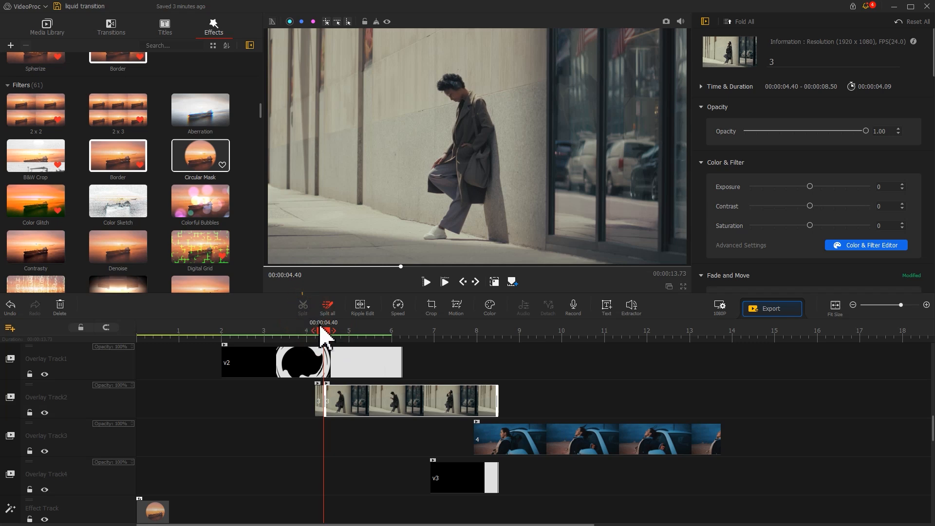
- Split clip 3 on Overlay Track2 at about 4.66 s, 5.20 s and 6.40 s
{"action": "left_click_drag", "start_coordinate": [320, 329], "coordinate": [334, 332]}
{"action": "left_click", "coordinate": [358, 329]}
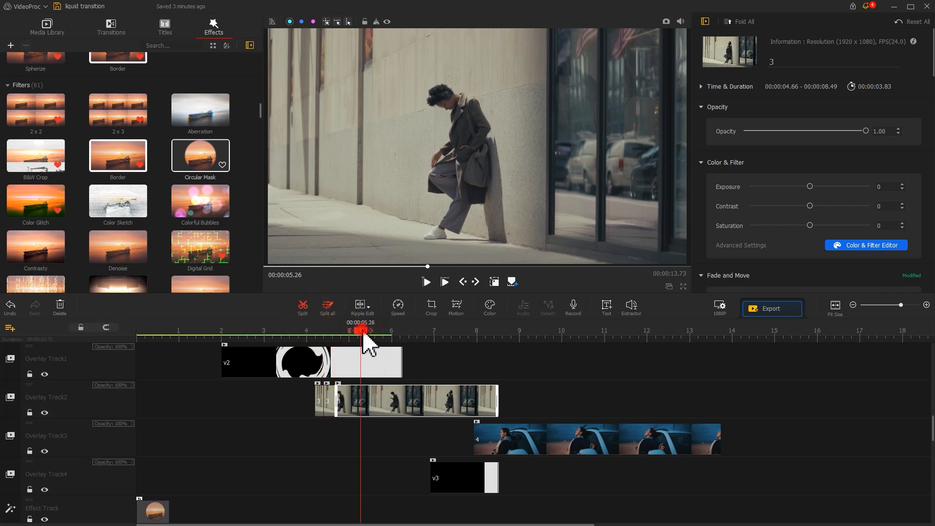
{"action": "left_click_drag", "start_coordinate": [392, 330], "coordinate": [410, 330]}
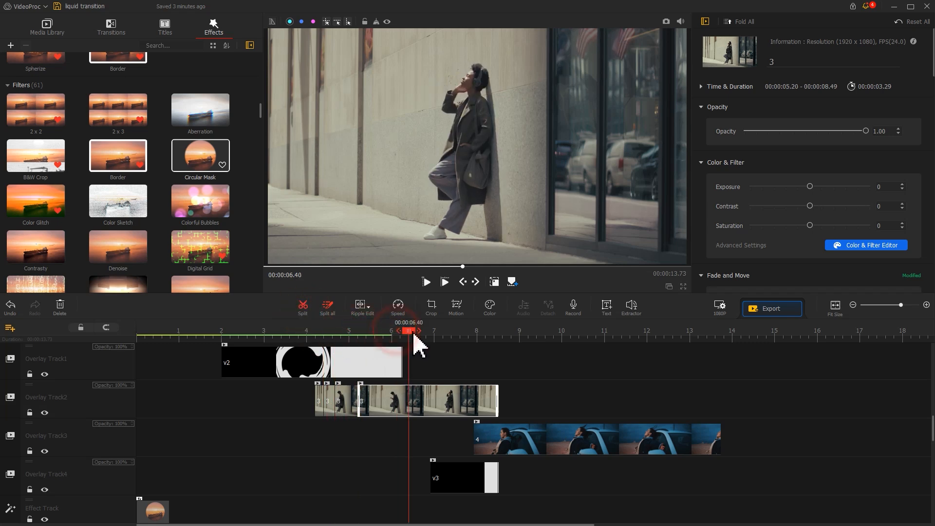
- Scale down the first short segment of clip 3 and set the second segment's scale to 0.78
{"action": "left_click", "coordinate": [321, 404]}
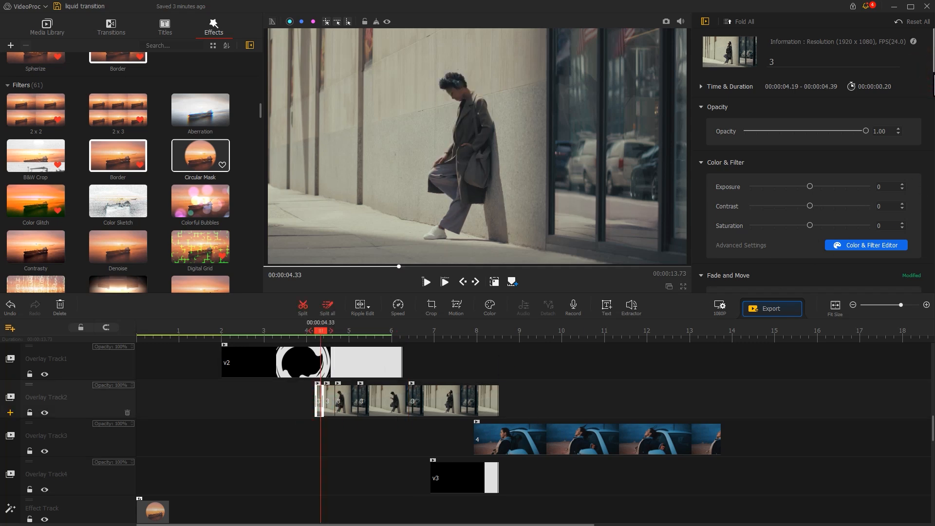
{"action": "scroll", "coordinate": [930, 149], "scroll_direction": "down", "scroll_amount": 6}
{"action": "left_click_drag", "start_coordinate": [766, 145], "coordinate": [760, 146]}
{"action": "left_click", "coordinate": [327, 404]}
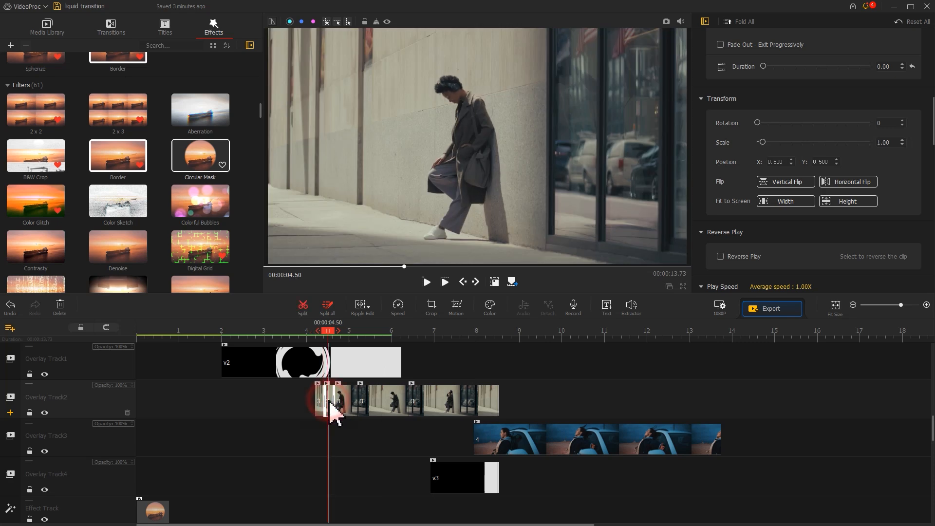
{"action": "left_click_drag", "start_coordinate": [763, 145], "coordinate": [764, 155]}
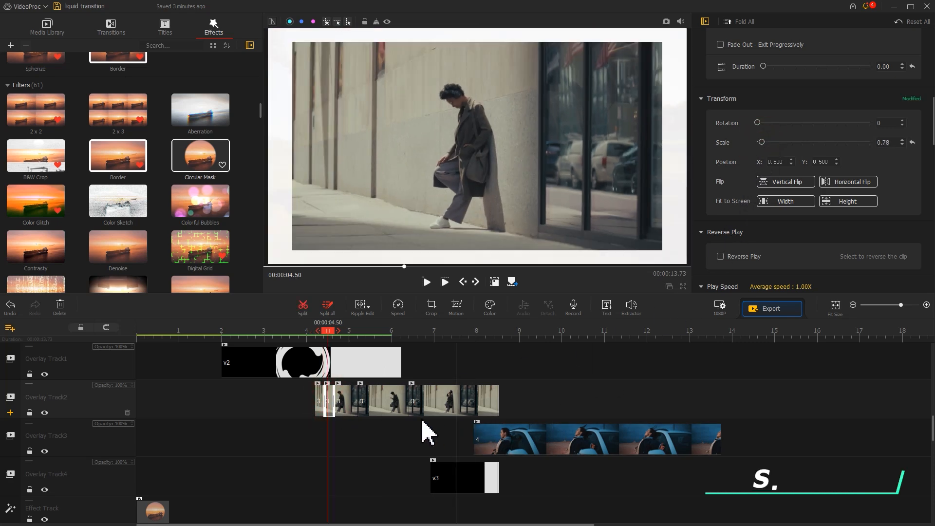
- Copy clip 3's segment between 5.20 s and 6.40 s onto Overlay Track3, aligned directly beneath the original
{"action": "left_click", "coordinate": [397, 410]}
{"action": "left_click", "coordinate": [367, 441]}
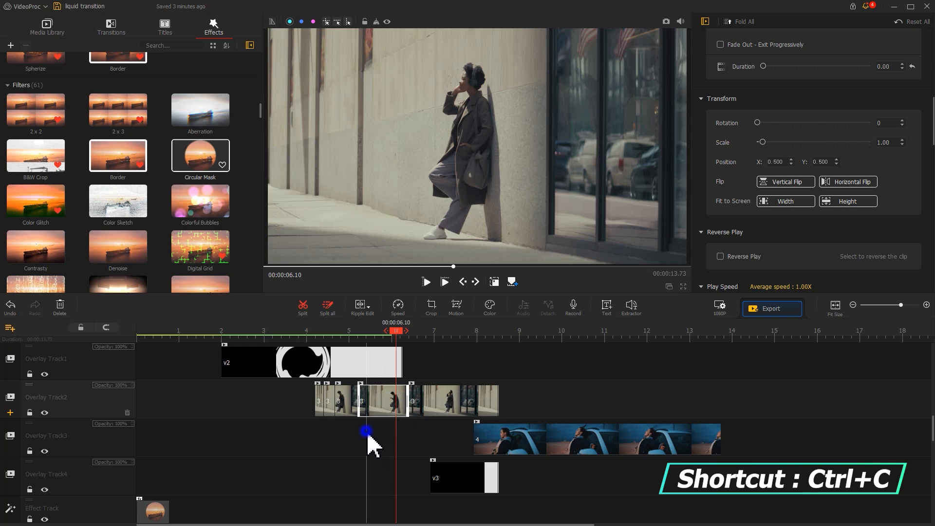
{"action": "right_click", "coordinate": [368, 442]}
{"action": "left_click", "coordinate": [382, 458]}
{"action": "left_click_drag", "start_coordinate": [379, 435], "coordinate": [371, 435]}
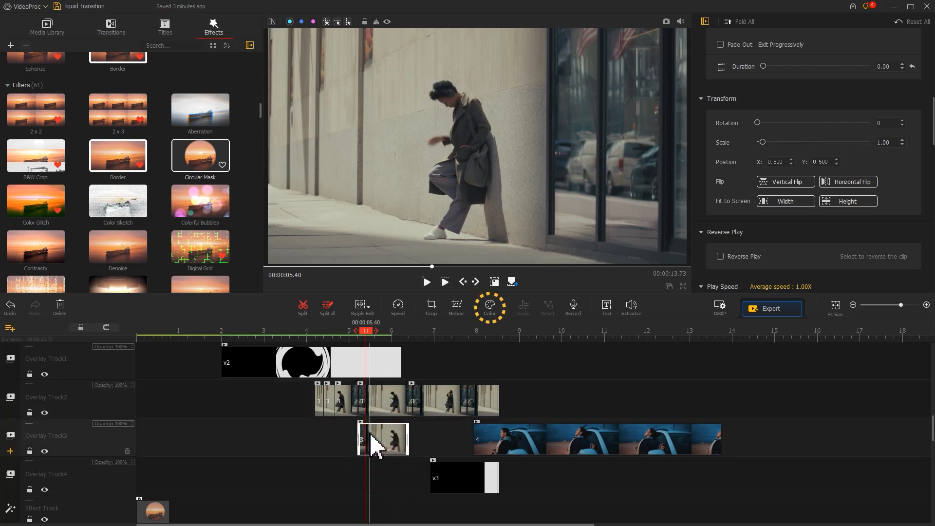
- Apply the Warm color filter to the copied clip 3 segment on Overlay Track3
{"action": "left_click", "coordinate": [488, 310]}
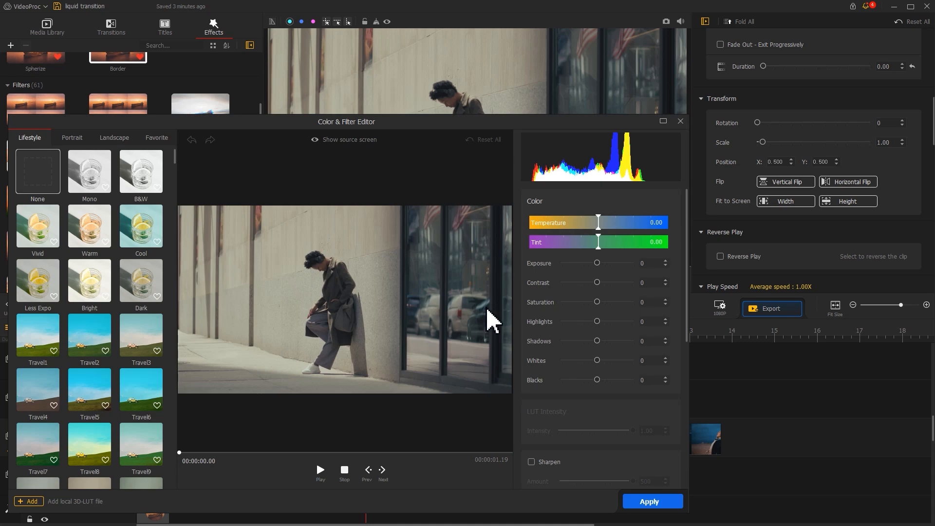
{"action": "left_click", "coordinate": [98, 228]}
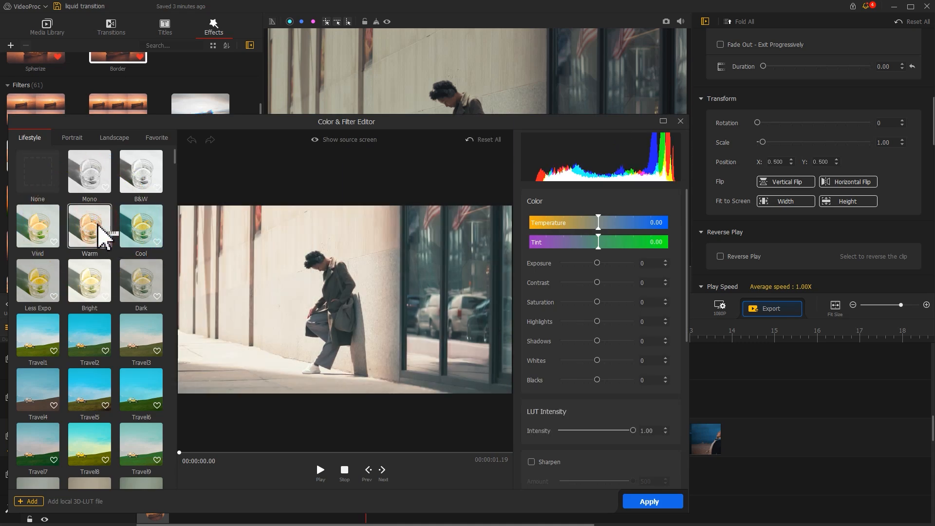
{"action": "left_click", "coordinate": [651, 503]}
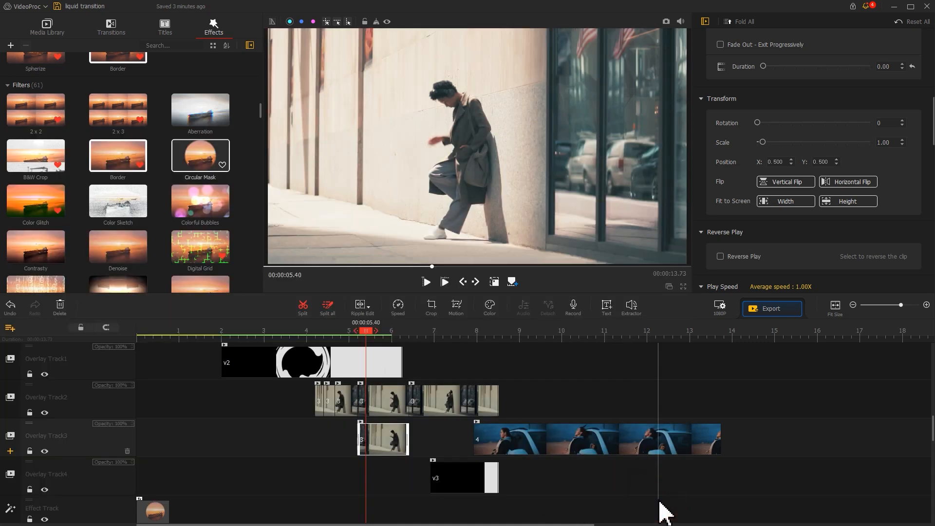
- Crop the copied segment to the left half of its picture, about 982 x 1079
{"action": "left_click", "coordinate": [432, 319]}
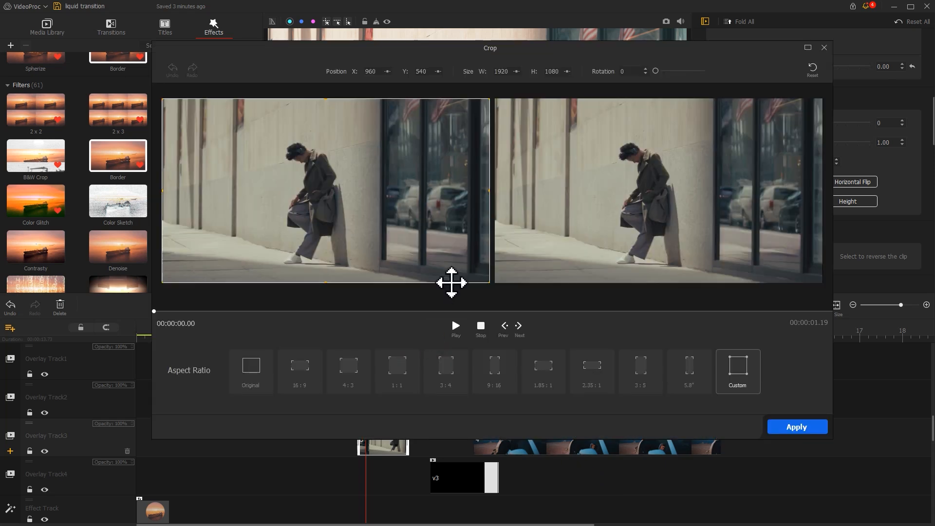
{"action": "left_click_drag", "start_coordinate": [489, 190], "coordinate": [327, 198]}
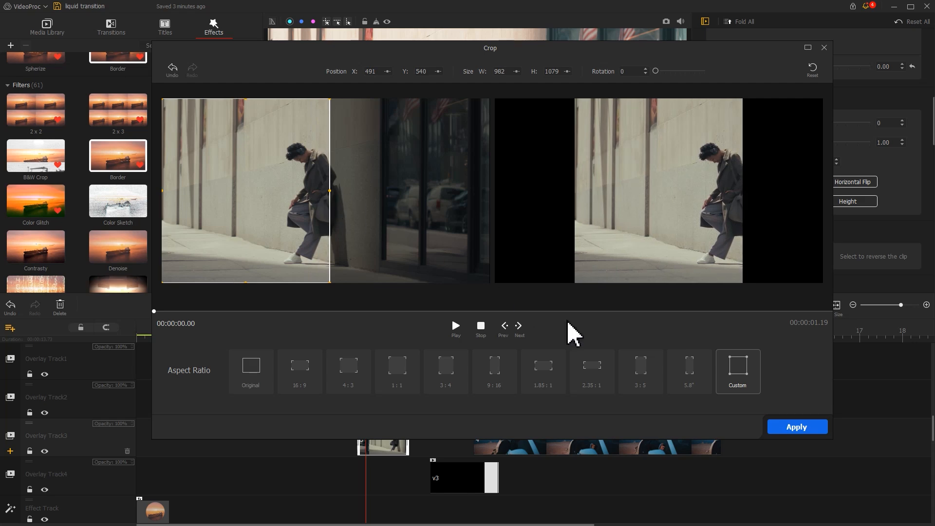
{"action": "left_click", "coordinate": [811, 430]}
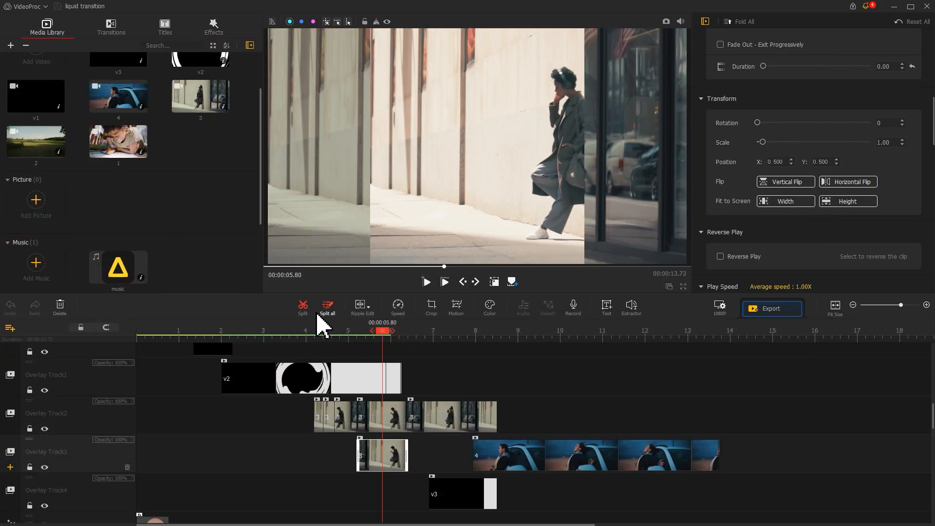
- Split the cropped copy at 5.80 s and 6.10 s, and widen the middle piece's crop to about 1261 x 1079
{"action": "left_click", "coordinate": [302, 307]}
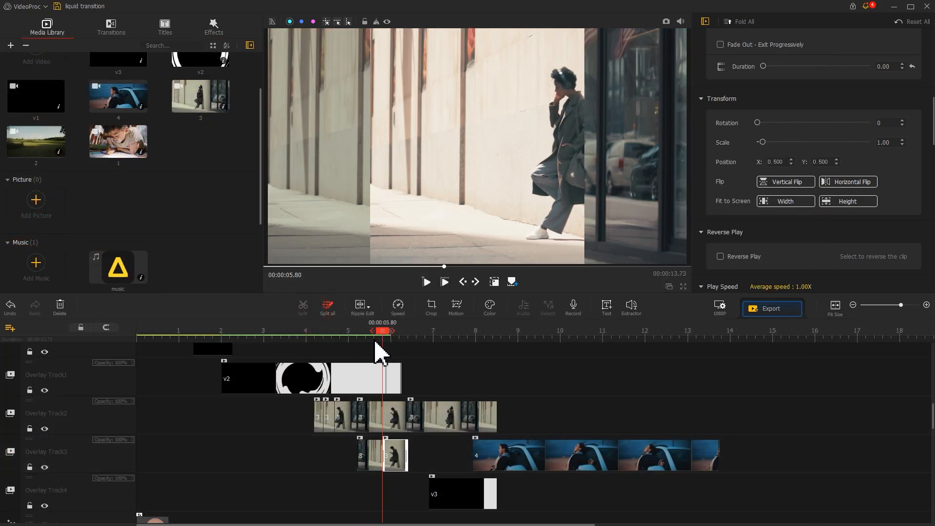
{"action": "left_click", "coordinate": [397, 336]}
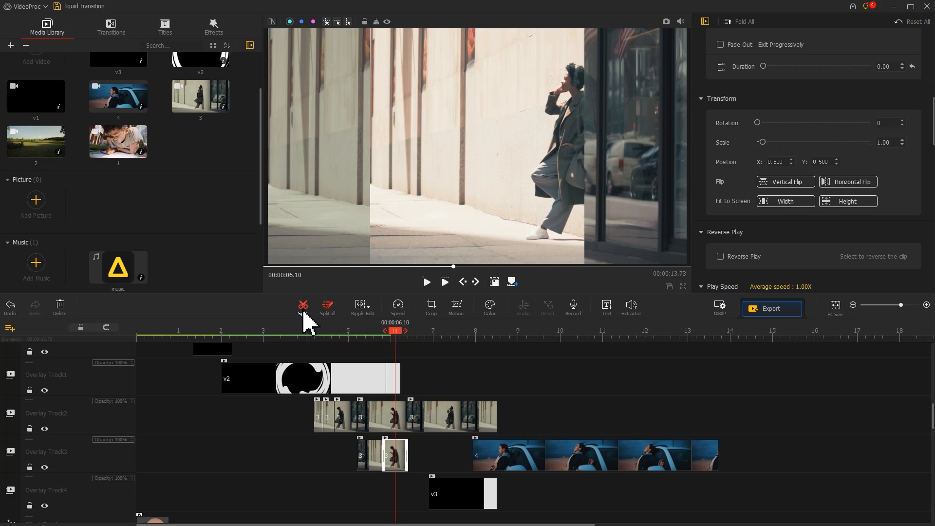
{"action": "left_click", "coordinate": [386, 455]}
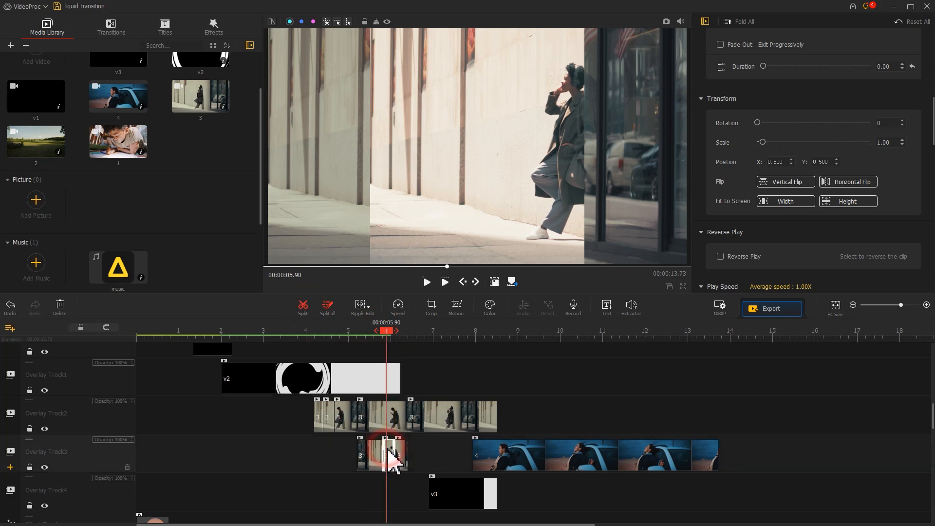
{"action": "left_click", "coordinate": [430, 317]}
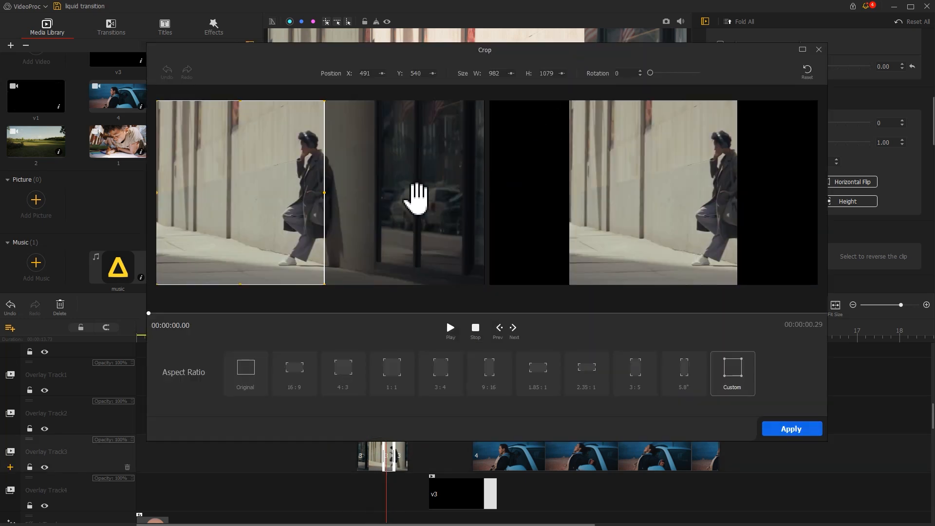
{"action": "left_click_drag", "start_coordinate": [324, 194], "coordinate": [378, 197]}
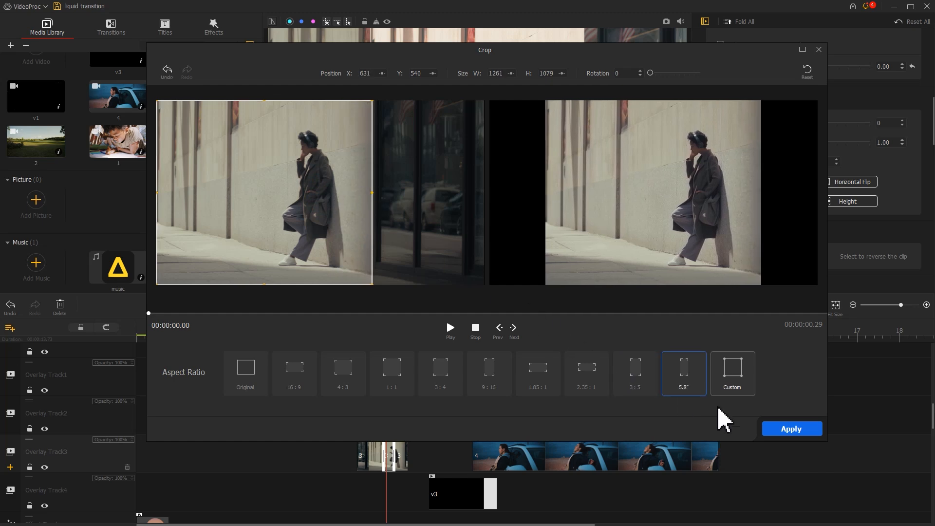
{"action": "left_click", "coordinate": [803, 431]}
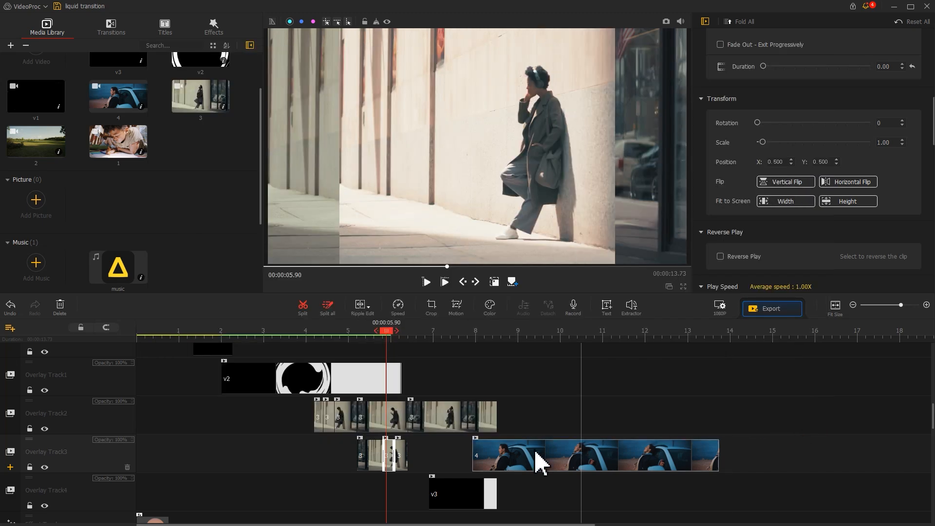
- Widen the crop of the copy's last piece to about 1786 x 1079
{"action": "left_click", "coordinate": [407, 468]}
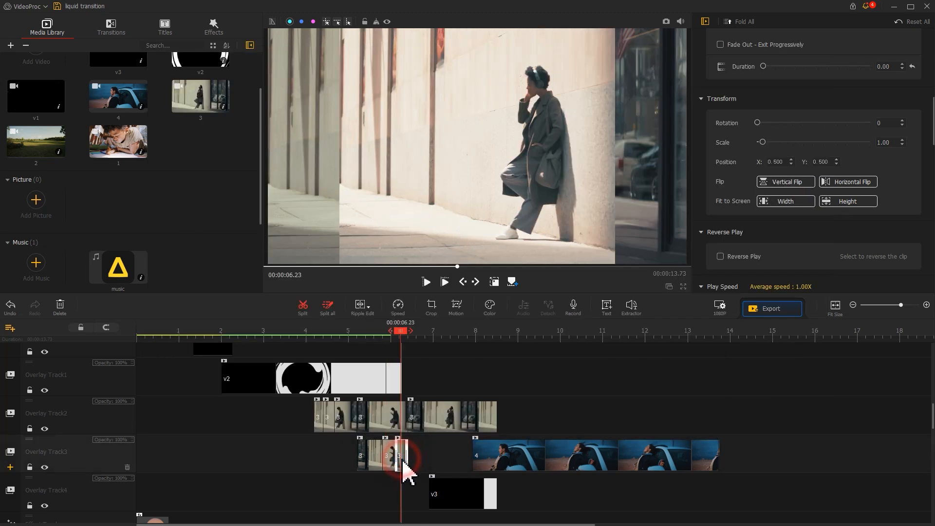
{"action": "left_click", "coordinate": [431, 307]}
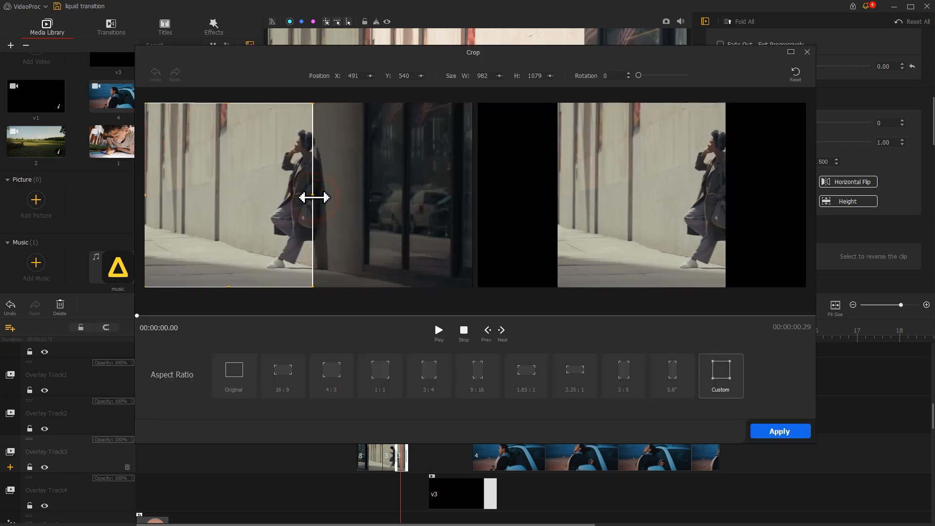
{"action": "left_click_drag", "start_coordinate": [314, 197], "coordinate": [450, 195]}
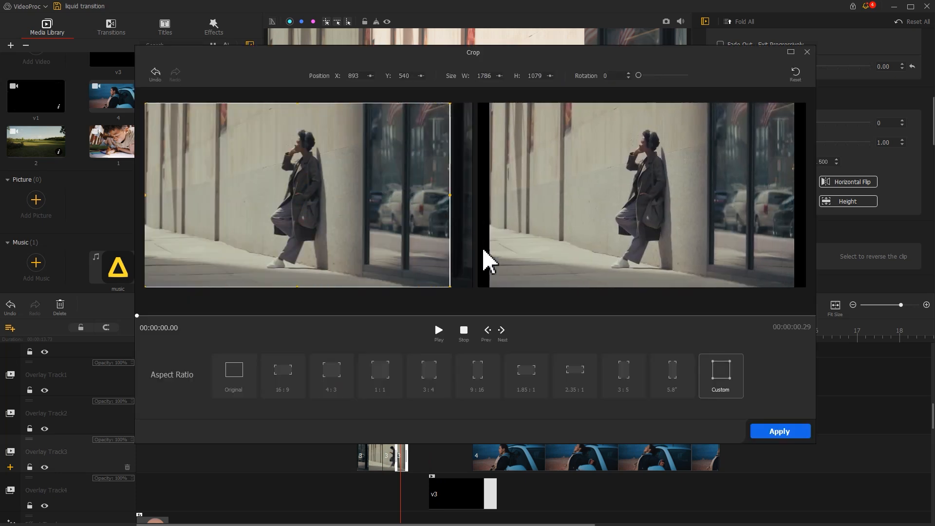
{"action": "left_click", "coordinate": [804, 431]}
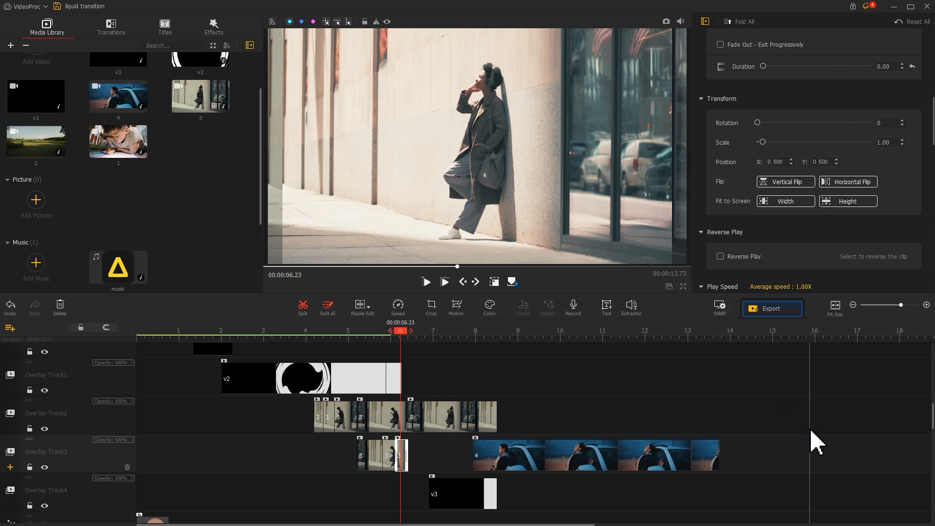
- Apply the Vivid color filter to the last segment of clip 3 on Overlay Track2
{"action": "left_click", "coordinate": [435, 421]}
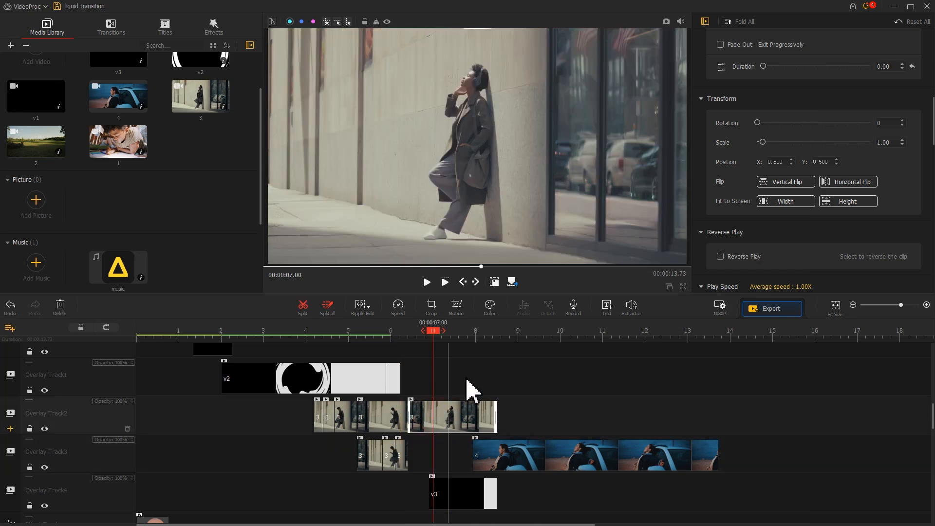
{"action": "left_click", "coordinate": [489, 307]}
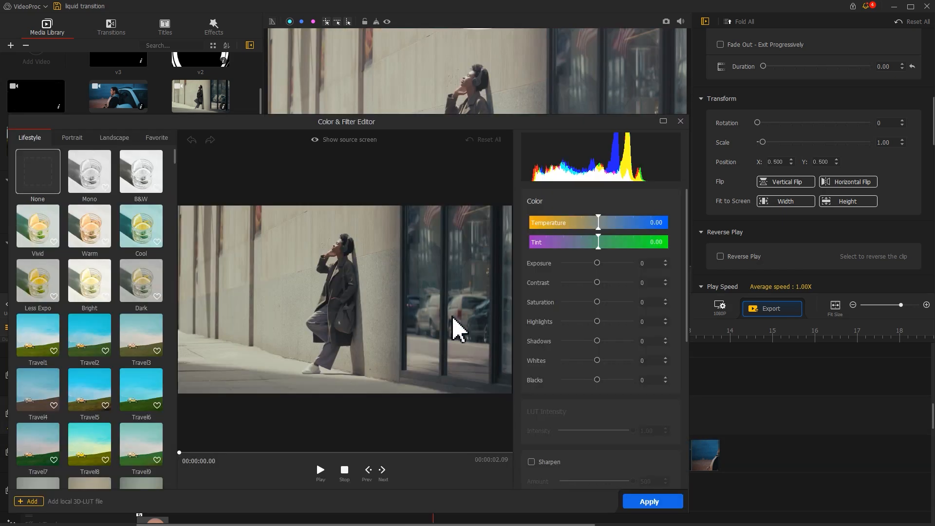
{"action": "left_click", "coordinate": [33, 224]}
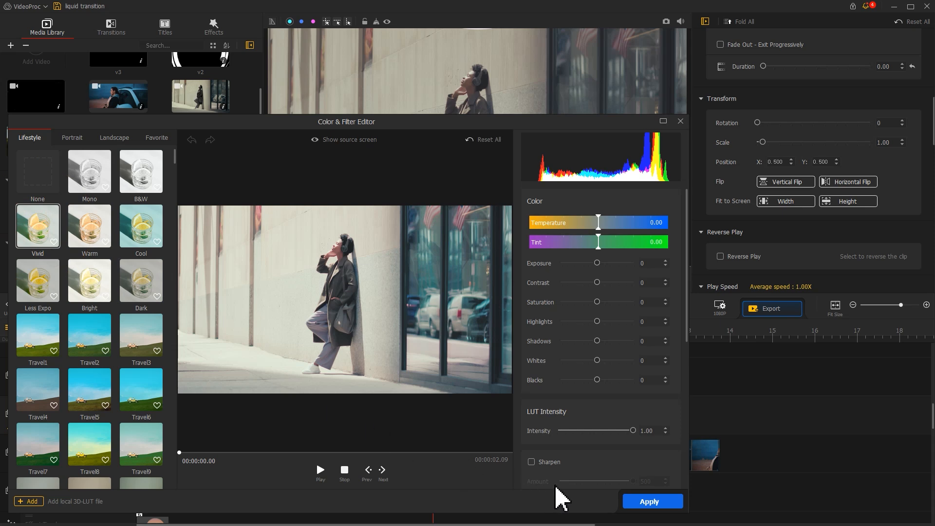
{"action": "left_click", "coordinate": [637, 500]}
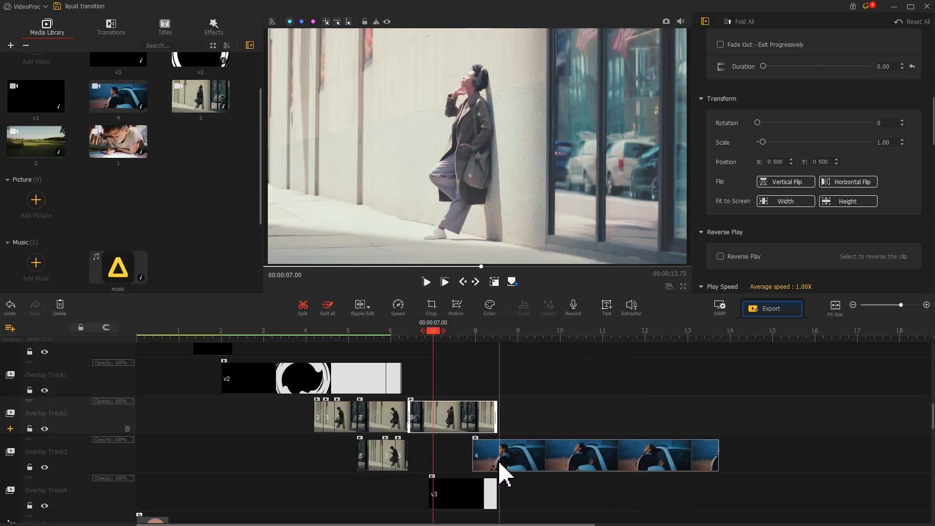
- Add a motion keyframe at the start of clip 4 and enlarge its frame to cover the whole picture
{"action": "left_click", "coordinate": [519, 458]}
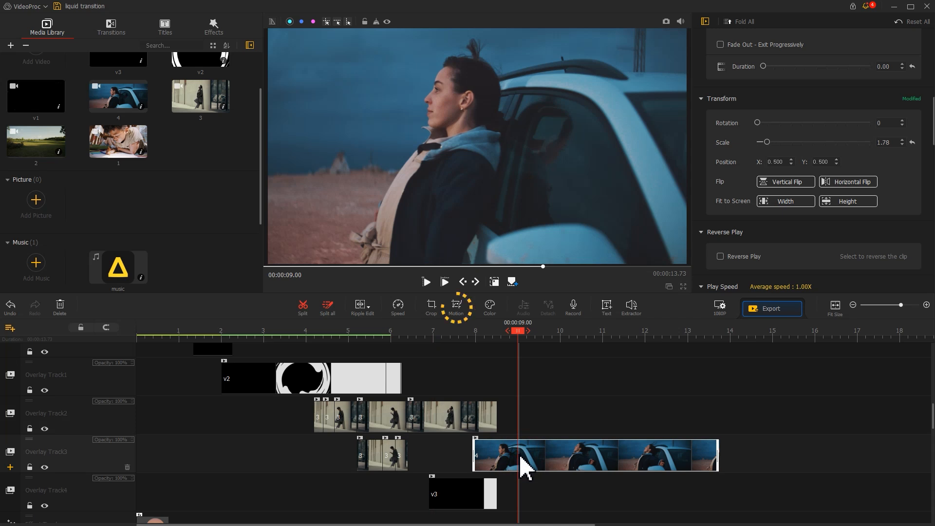
{"action": "left_click", "coordinate": [456, 307]}
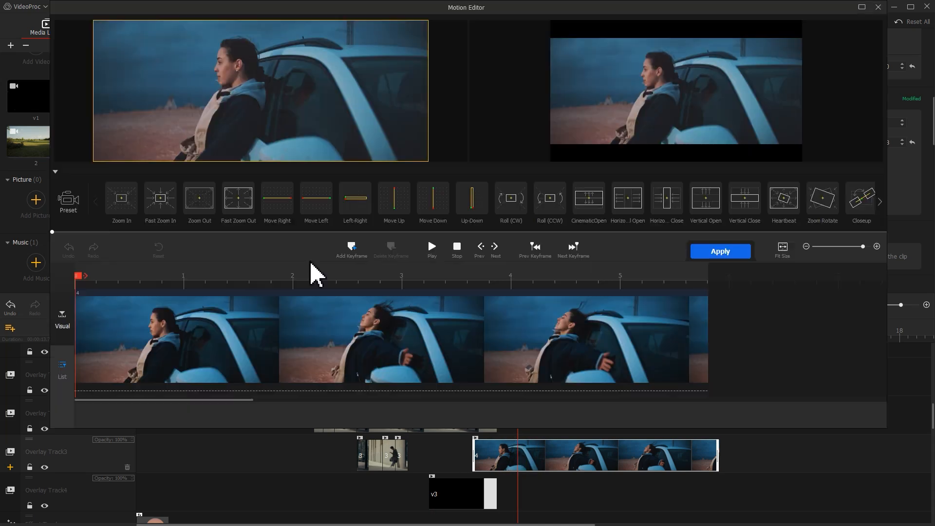
{"action": "left_click", "coordinate": [351, 249]}
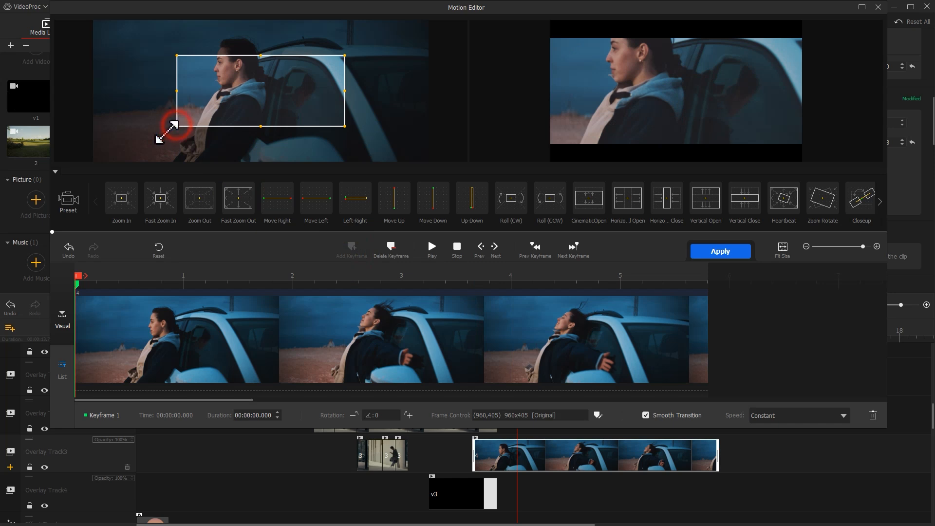
{"action": "left_click_drag", "start_coordinate": [175, 128], "coordinate": [111, 156]}
{"action": "left_click_drag", "start_coordinate": [342, 56], "coordinate": [423, 29]}
- Add a second motion keyframe at 1.84 s in clip 4 and set its frame width to 1293
{"action": "left_click_drag", "start_coordinate": [270, 277], "coordinate": [275, 281]}
{"action": "left_click", "coordinate": [336, 253]}
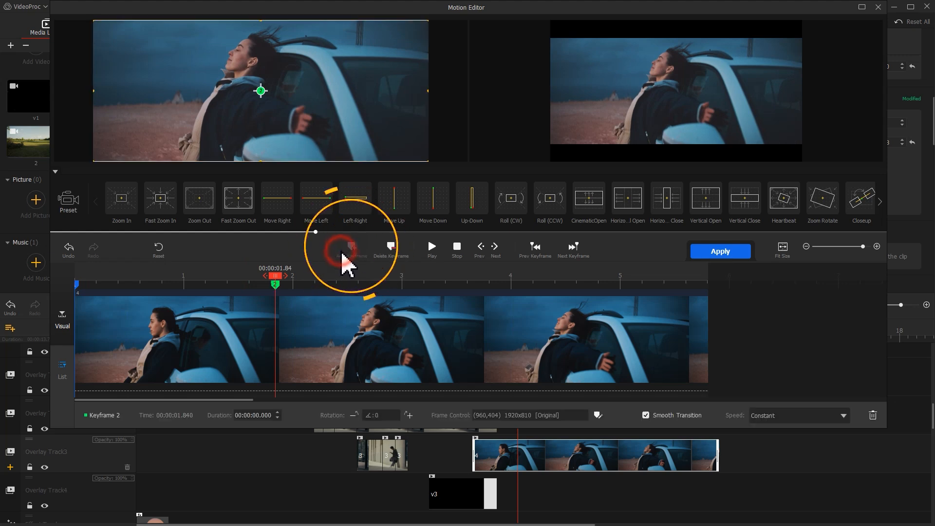
{"action": "left_click", "coordinate": [596, 416]}
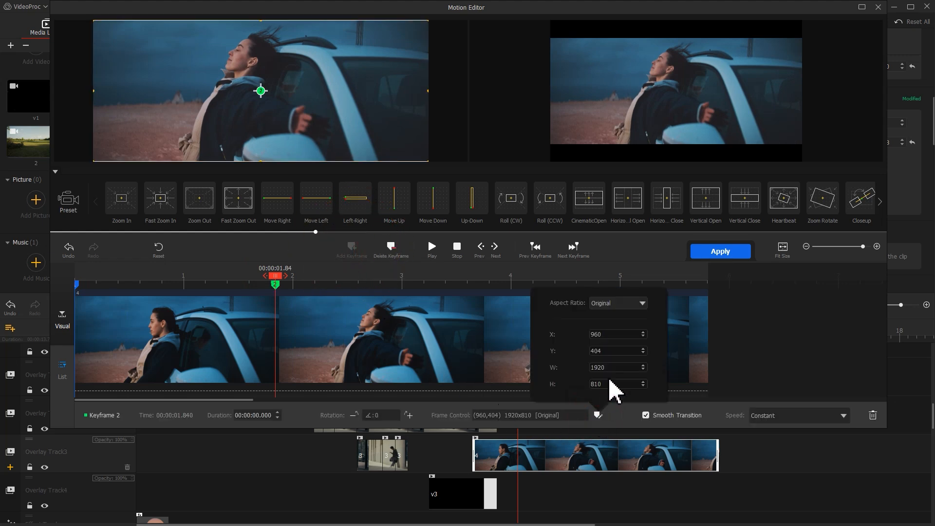
{"action": "left_click_drag", "start_coordinate": [611, 366], "coordinate": [581, 371]}
{"action": "type", "text": "1293"}
{"action": "key", "text": "Return"}
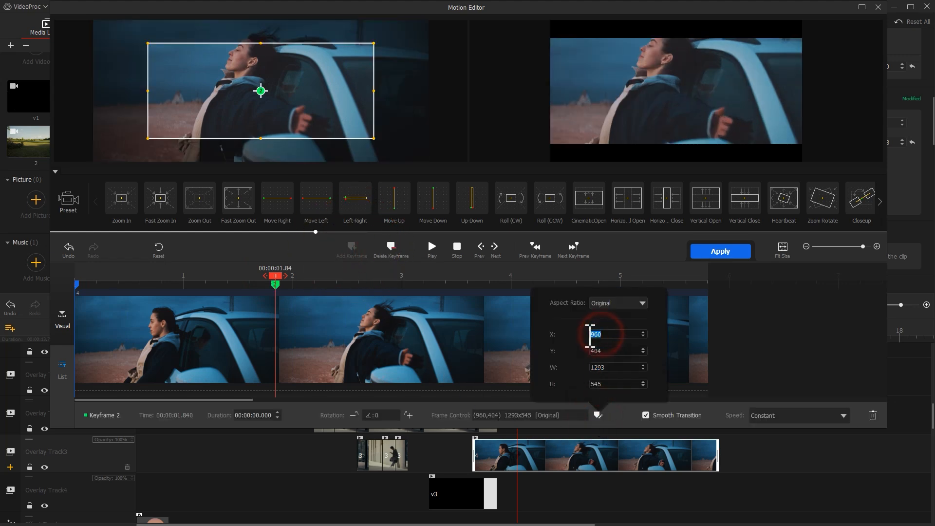
- Position the second keyframe's frame at X 699, Y 495 and set its speed to Smooth Speed Down 1
{"action": "left_click_drag", "start_coordinate": [604, 351], "coordinate": [593, 354]}
{"action": "left_click_drag", "start_coordinate": [592, 354], "coordinate": [578, 349]}
{"action": "type", "text": "495"}
{"action": "key", "text": "Return"}
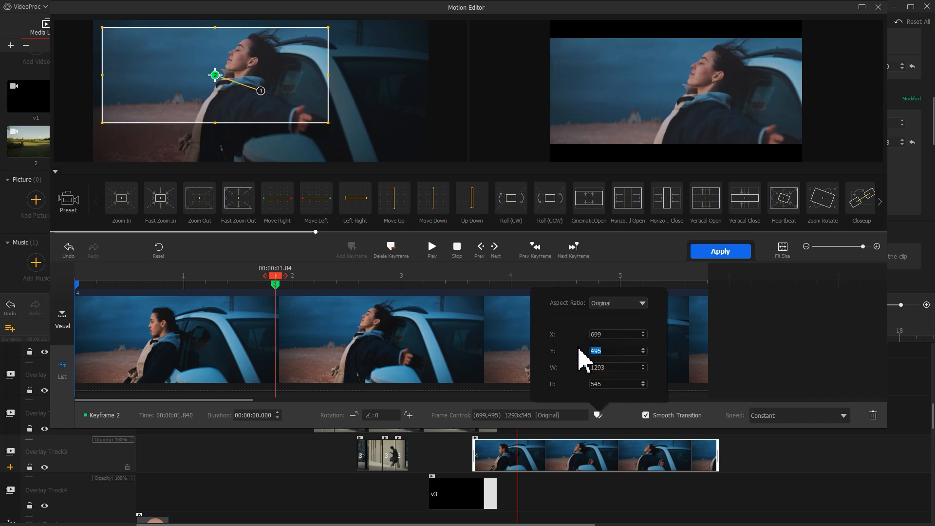
{"action": "left_click", "coordinate": [776, 415]}
{"action": "left_click", "coordinate": [805, 492]}
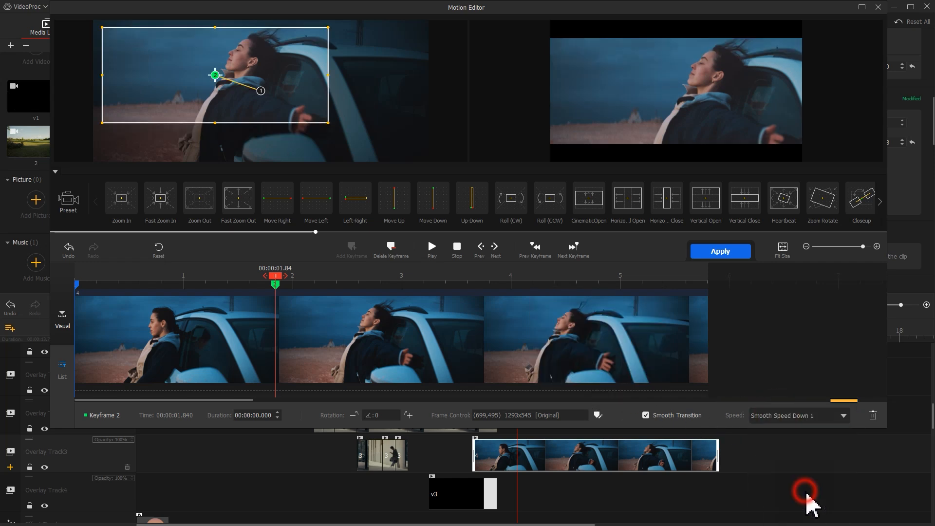
- Add a third motion keyframe at 3.00 s in clip 4 and set its frame width to 1281
{"action": "left_click", "coordinate": [445, 285]}
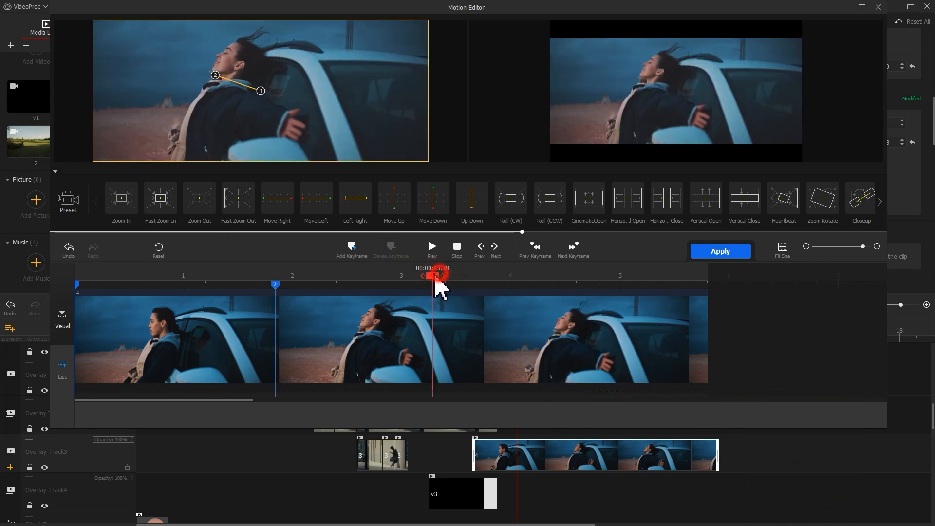
{"action": "left_click_drag", "start_coordinate": [439, 285], "coordinate": [408, 281]}
{"action": "left_click", "coordinate": [352, 248]}
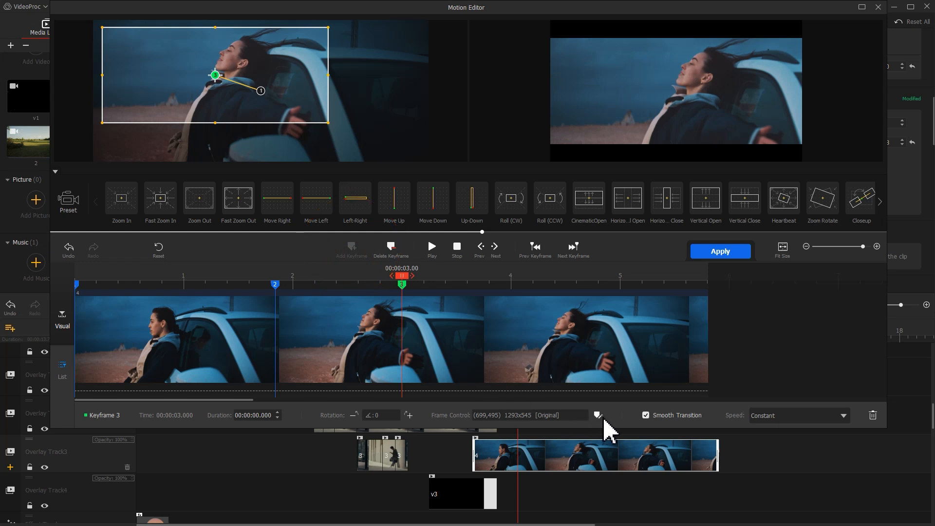
{"action": "left_click", "coordinate": [601, 415]}
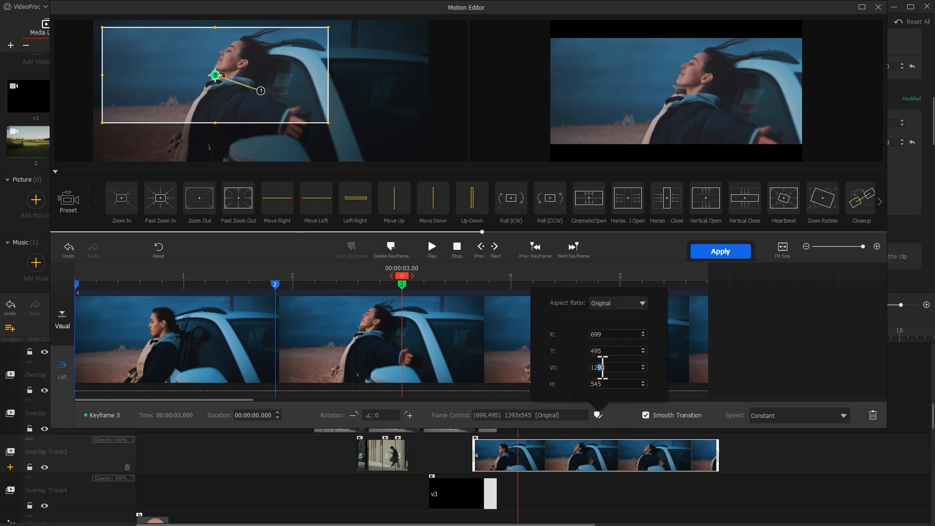
{"action": "type", "text": "81"}
{"action": "key", "text": "Return"}
- Position the third keyframe's frame at X 960, Y 479 and set its speed to Smooth Speed Up 1
{"action": "left_click_drag", "start_coordinate": [605, 337], "coordinate": [578, 337]}
{"action": "type", "text": "960"}
{"action": "key", "text": "Return"}
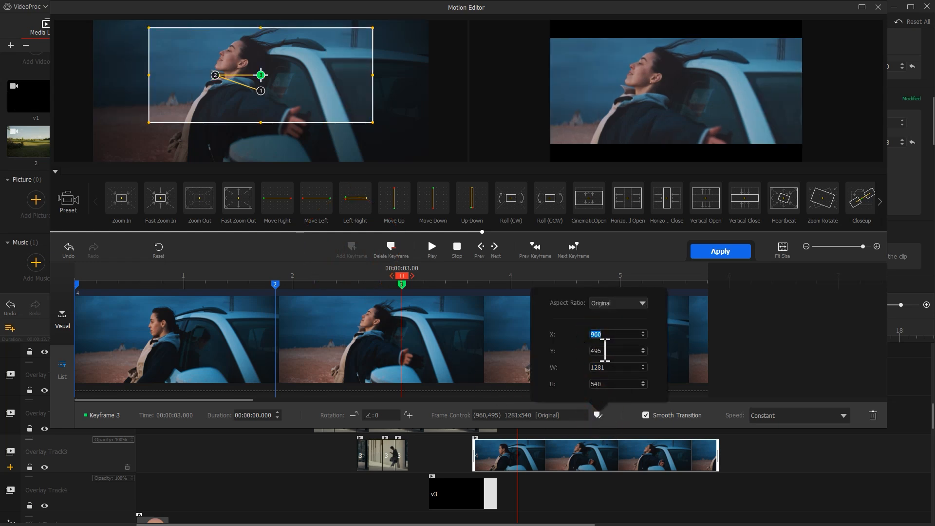
{"action": "type", "text": "479"}
{"action": "key", "text": "Return"}
{"action": "left_click", "coordinate": [794, 418]}
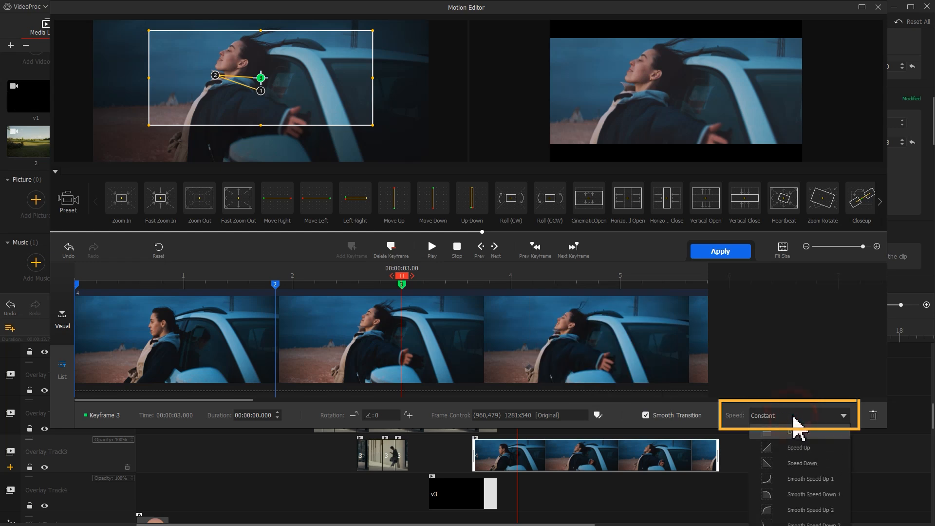
{"action": "left_click", "coordinate": [810, 479]}
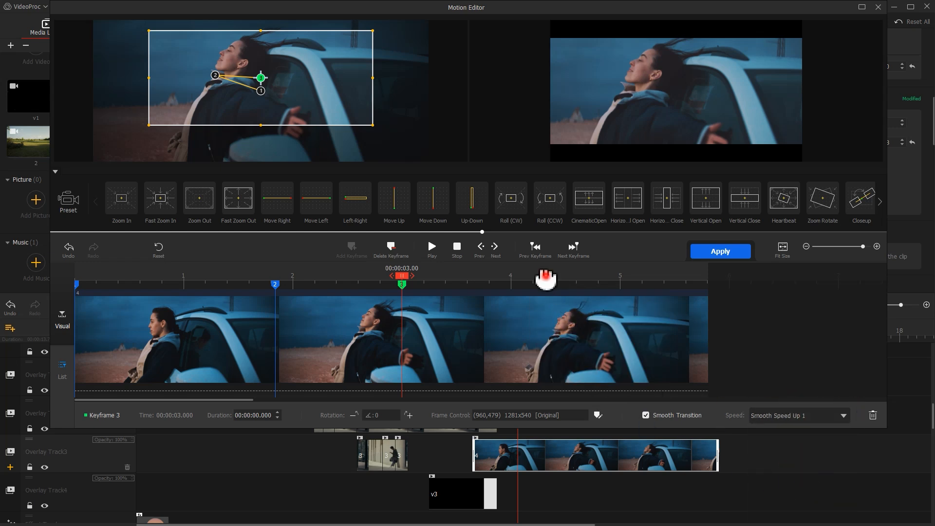
- Add a fourth motion keyframe at 4.40 s in clip 4 and set its frame width to 1500
{"action": "left_click_drag", "start_coordinate": [547, 277], "coordinate": [557, 286]}
{"action": "left_click", "coordinate": [353, 248]}
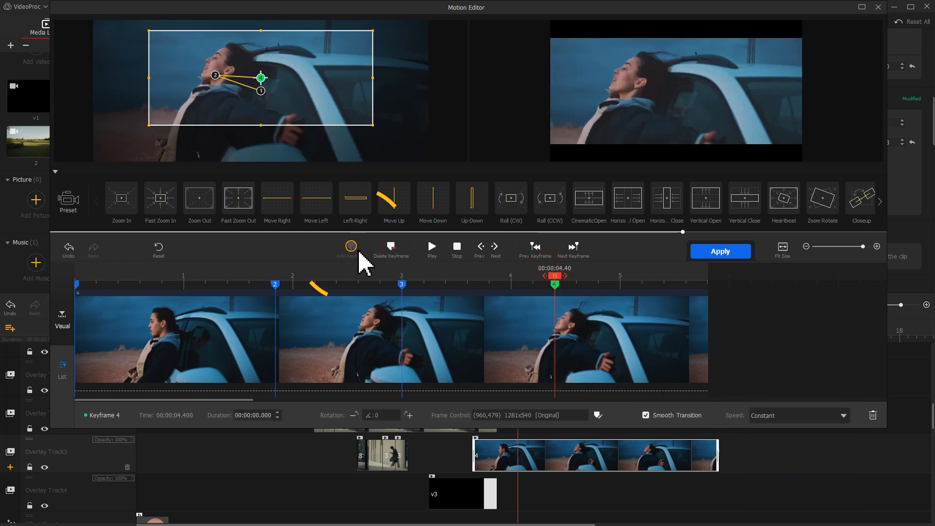
{"action": "left_click", "coordinate": [599, 416]}
{"action": "double_click", "coordinate": [609, 368]}
{"action": "type", "text": "1500"}
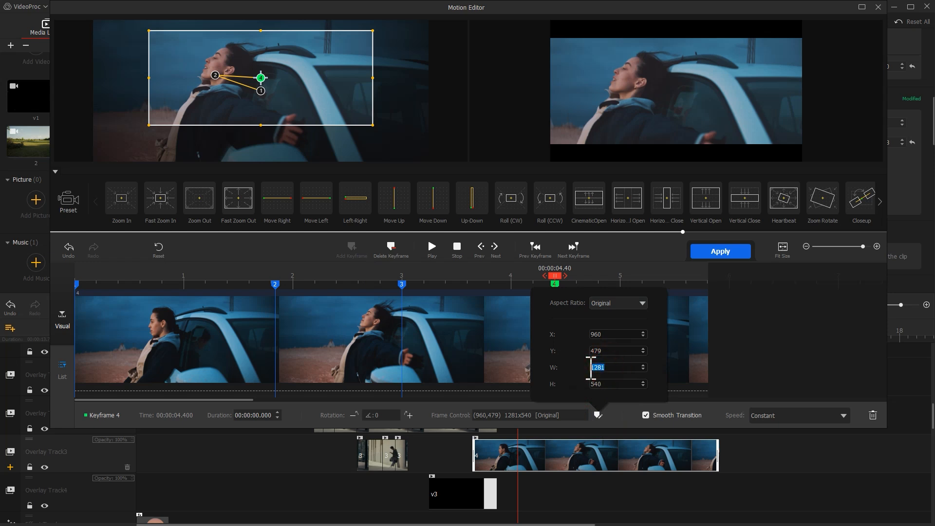
{"action": "key", "text": "Return"}
- Position the fourth keyframe's frame at X 865, Y 493
{"action": "type", "text": "865"}
{"action": "key", "text": "Return"}
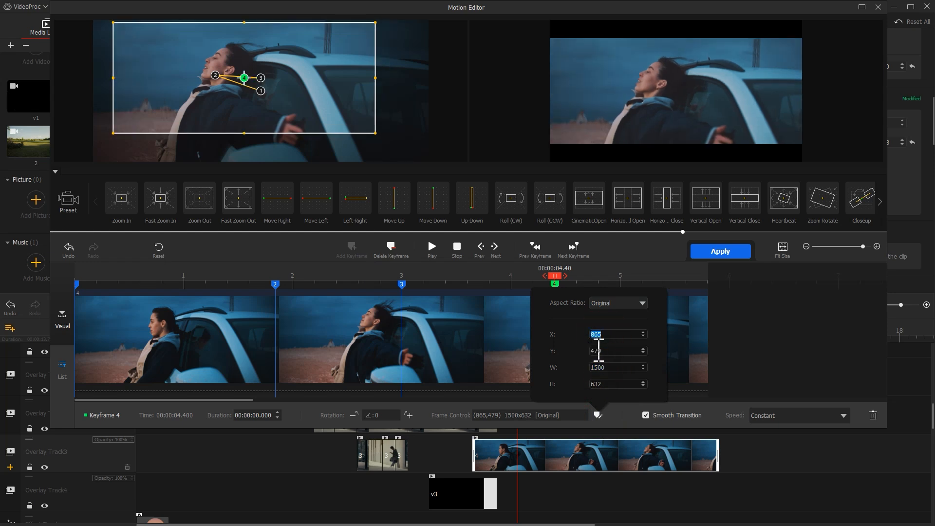
{"action": "double_click", "coordinate": [591, 351]}
{"action": "type", "text": "493"}
{"action": "key", "text": "Return"}
- Add a fifth motion keyframe at the end of clip 4, then preview and apply the motion
{"action": "left_click_drag", "start_coordinate": [556, 276], "coordinate": [722, 276]}
{"action": "left_click", "coordinate": [352, 249]}
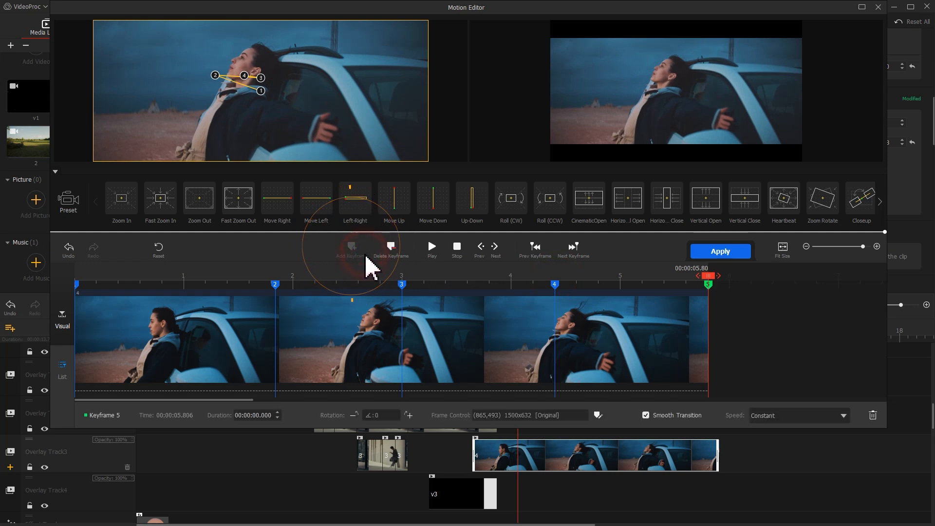
{"action": "left_click", "coordinate": [79, 279]}
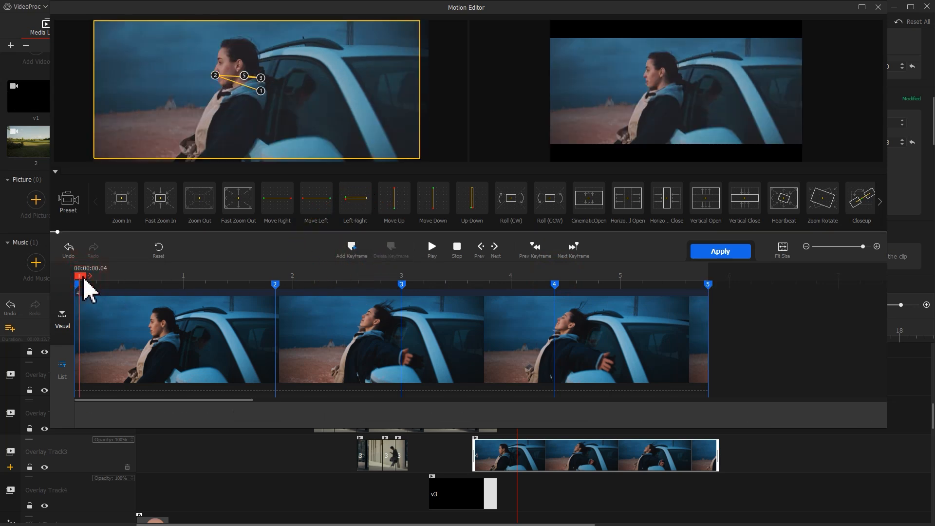
{"action": "key", "text": "space"}
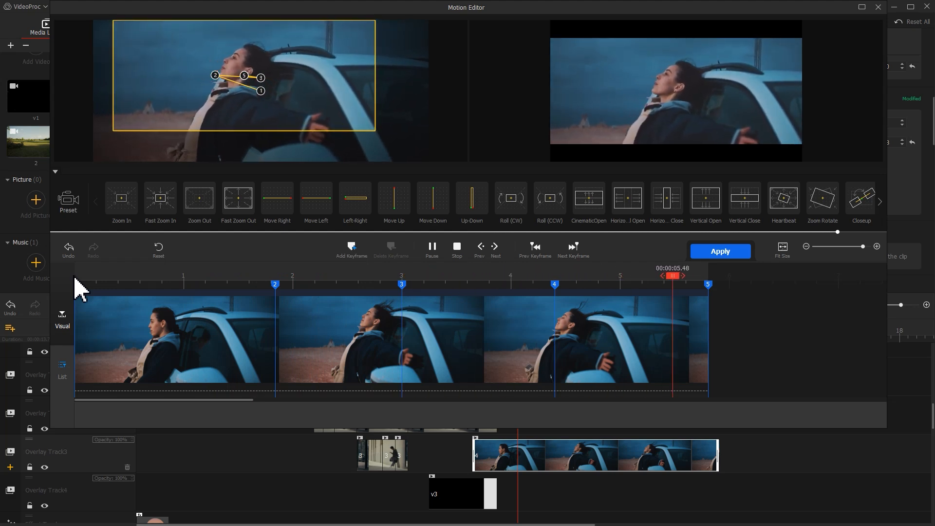
{"action": "left_click", "coordinate": [728, 254]}
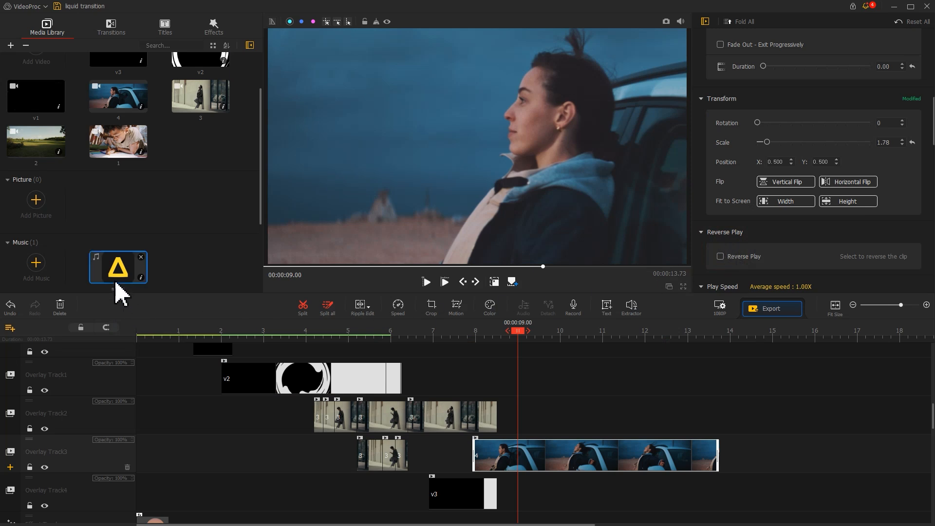
- Place the music file at the start of the audio track and cut off everything past clip 4's end at 13.73 s
{"action": "left_click_drag", "start_coordinate": [116, 285], "coordinate": [119, 458]}
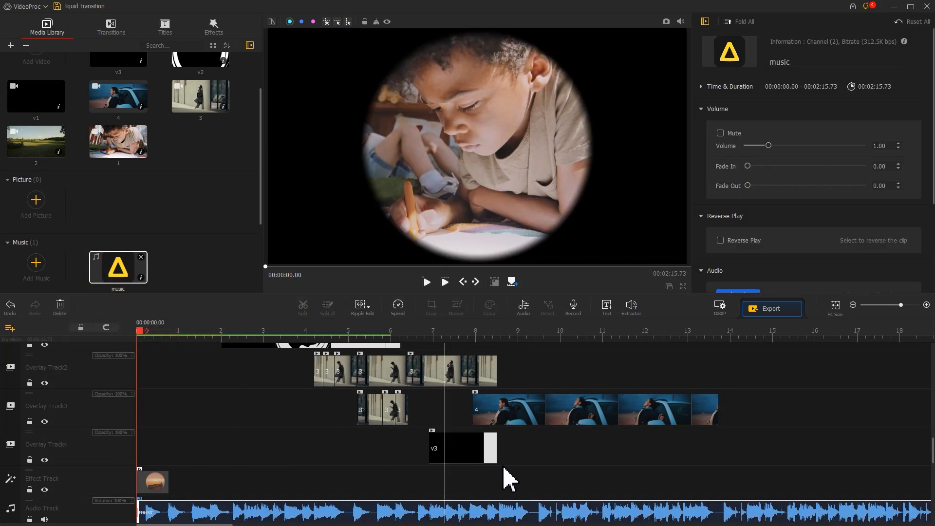
{"action": "left_click_drag", "start_coordinate": [687, 350], "coordinate": [726, 343]}
{"action": "left_click", "coordinate": [303, 308]}
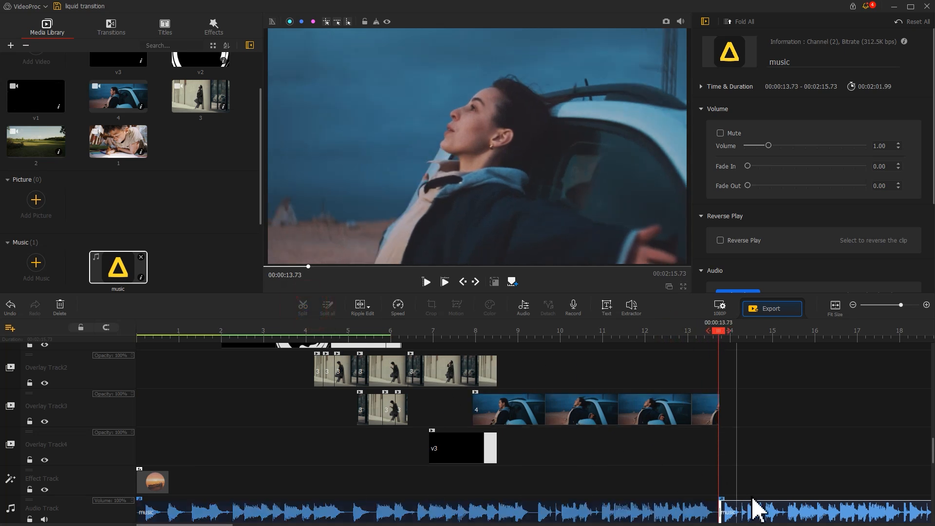
{"action": "key", "text": "Delete"}
- Play the whole project from the beginning to review the transitions with the music
{"action": "left_click", "coordinate": [690, 511]}
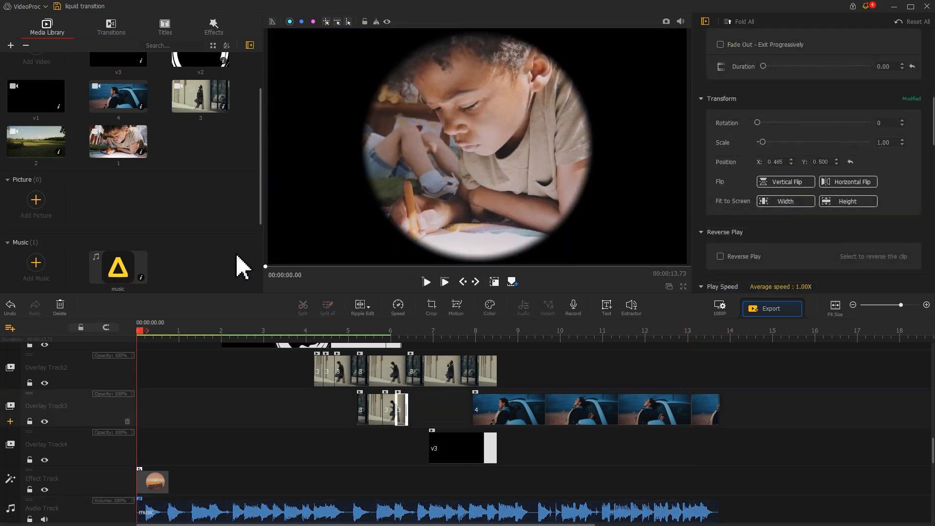
{"action": "key", "text": "space"}
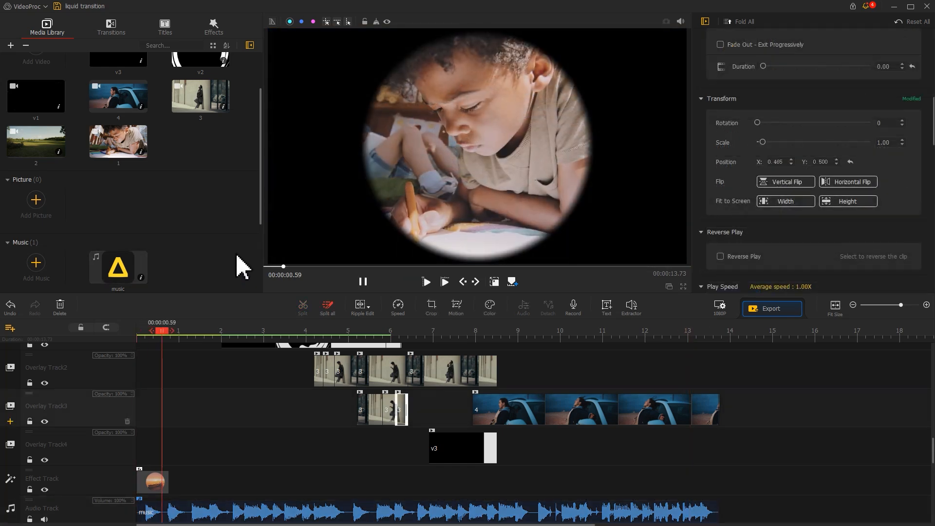